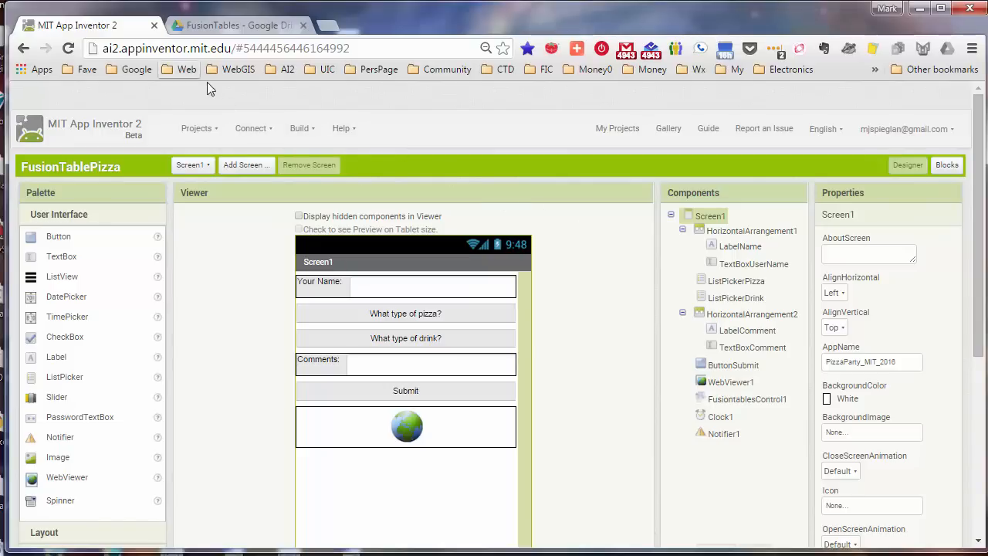
Open the App Inventor tutorials page and filter the tutorial list by the Data Storage topic
left_click(347, 135)
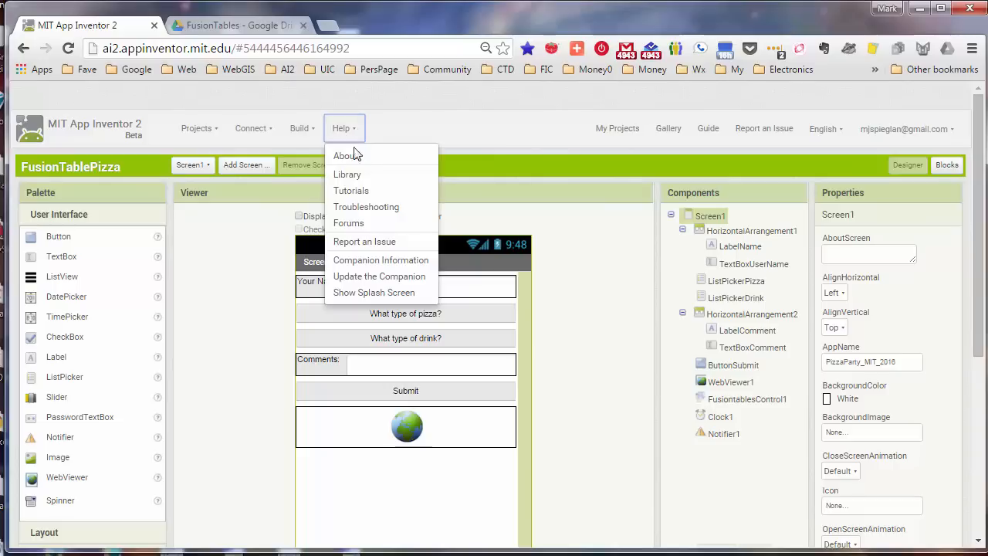
left_click(370, 194)
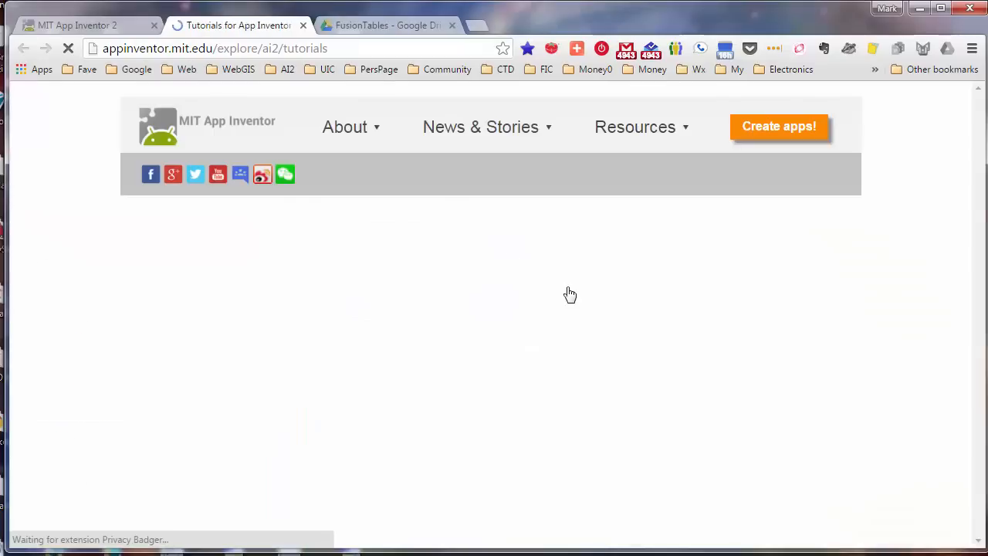
scroll(977, 179, "down", 5)
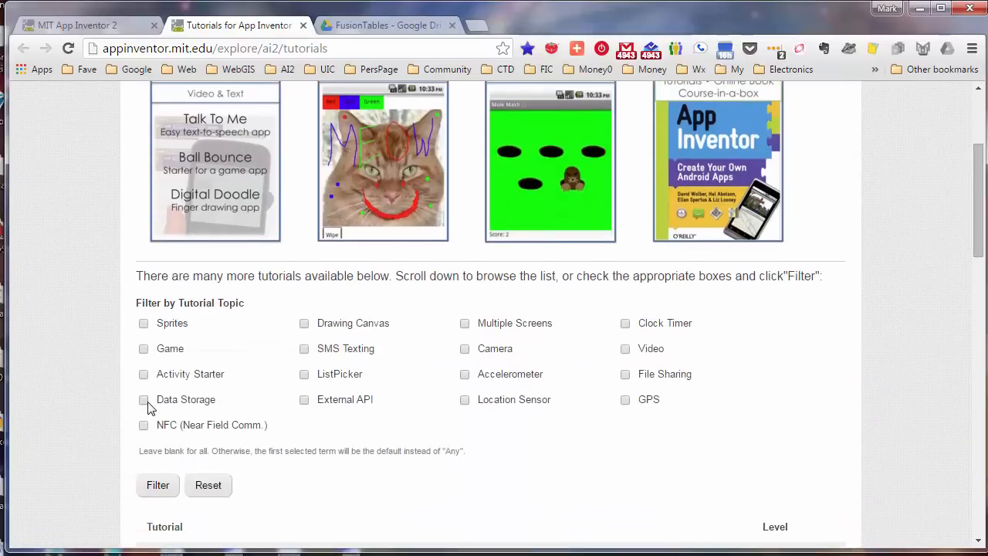
left_click(159, 491)
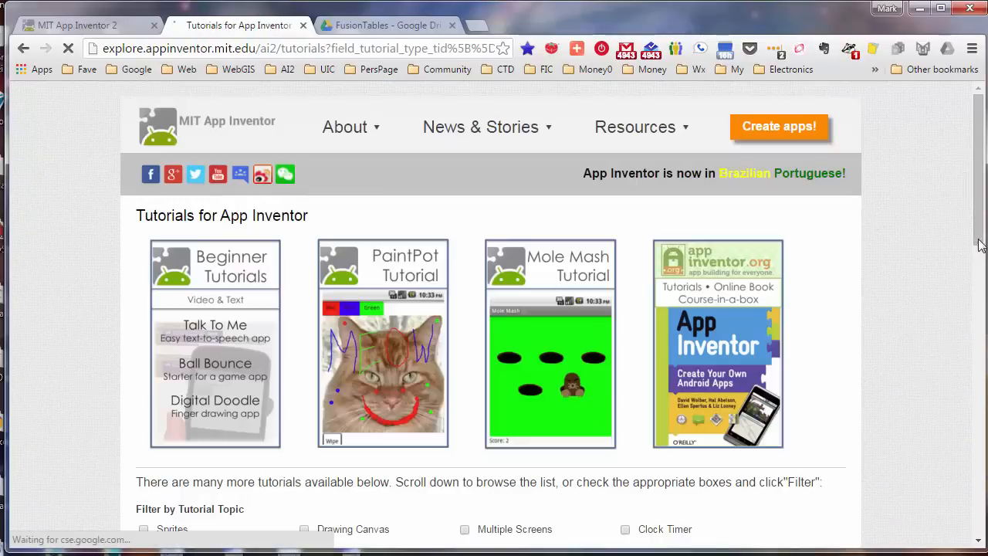
scroll(979, 247, "down", 1)
scroll(979, 246, "down", 5)
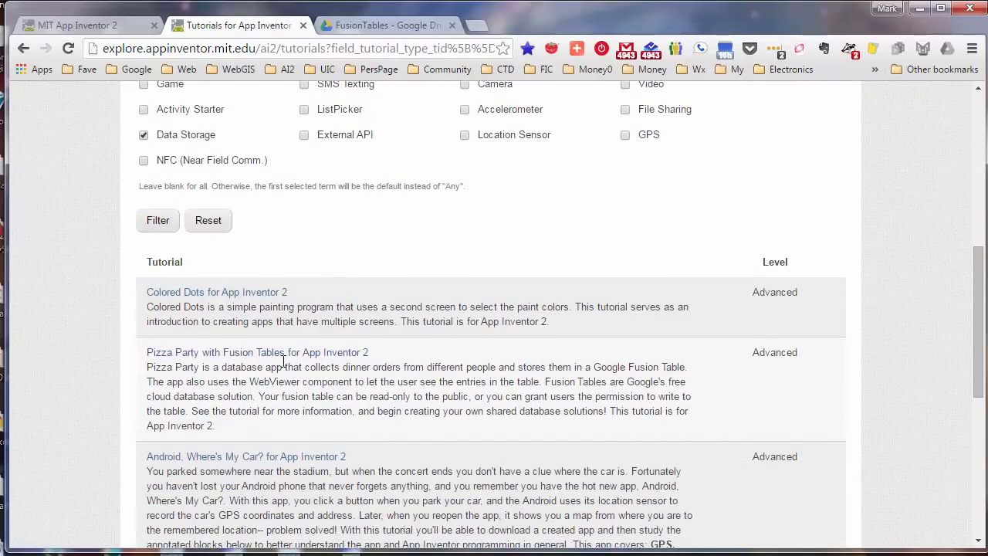
Open the Pizza Party with Fusion Tables tutorial and review its introduction and service account setup section
left_click(323, 353)
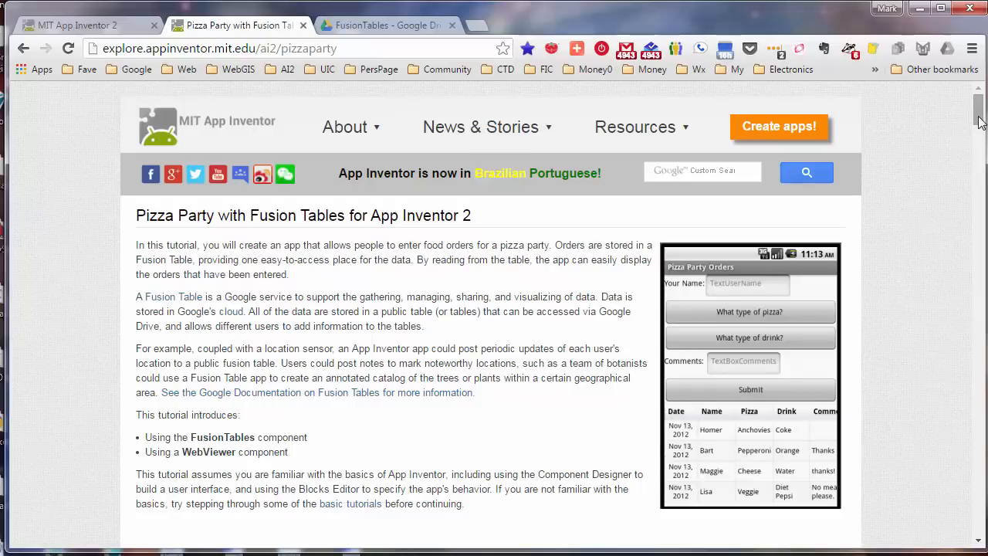
left_click_drag(979, 122, 972, 145)
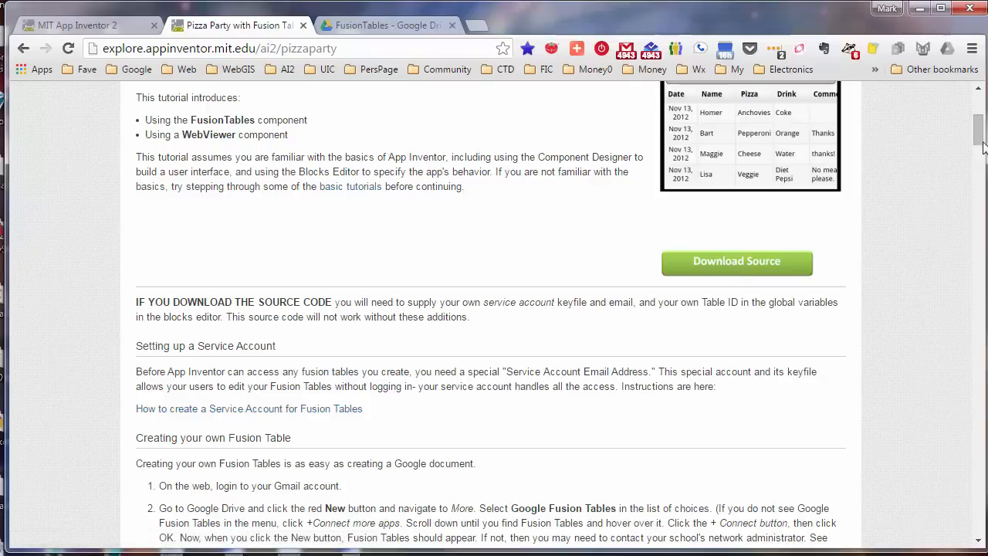
scroll(965, 123, "up", 4)
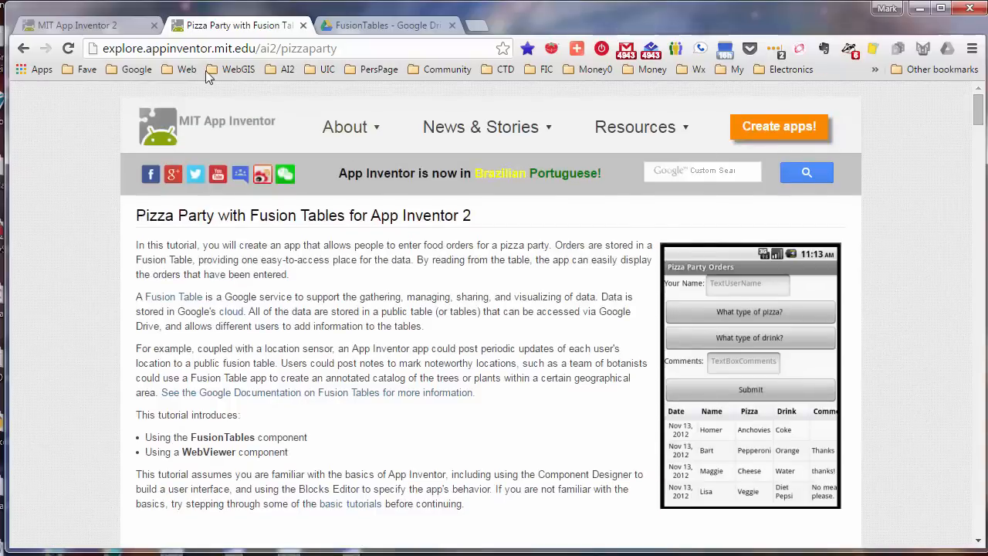
Return to the FusionTablePizza project, display its blocks, and close the Pizza Party tutorial page
left_click(98, 26)
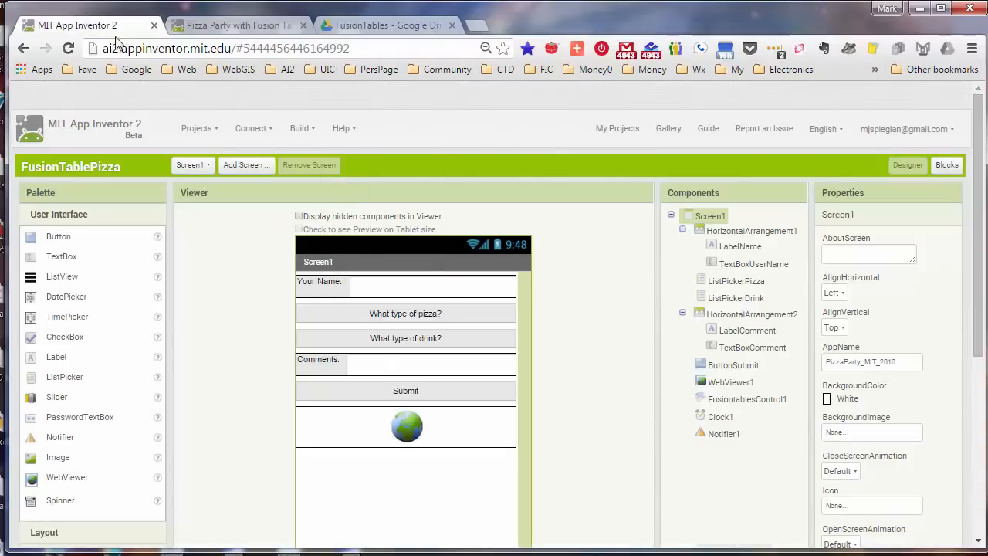
left_click(947, 169)
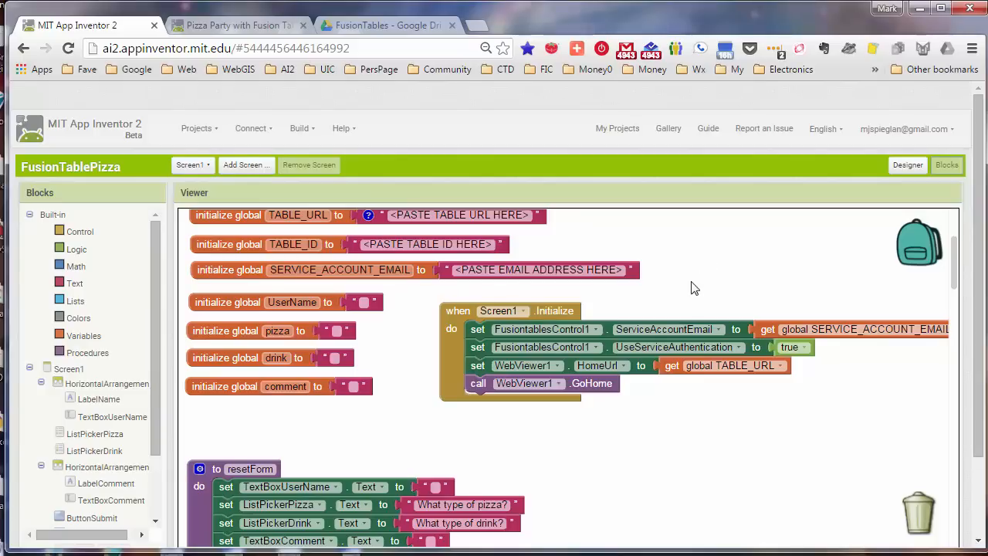
left_click(303, 24)
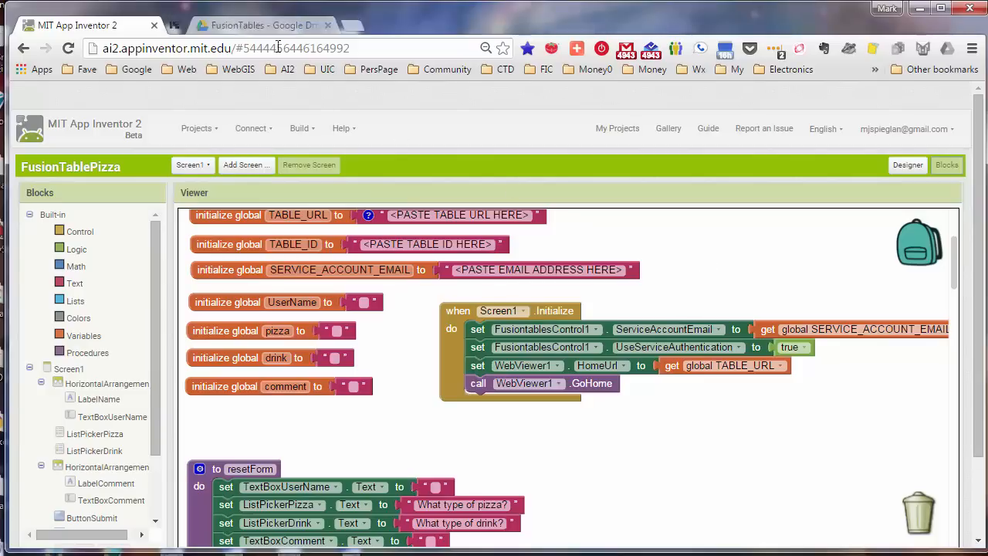
Switch to the FusionTables folder in Google Drive, view the catalogue of apps that can be connected, and close it
left_click(253, 25)
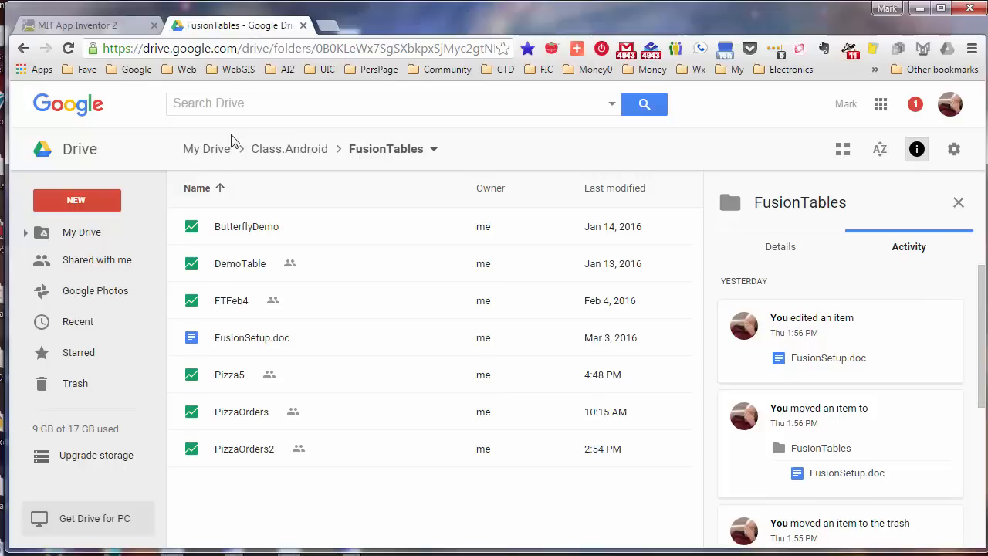
left_click(76, 202)
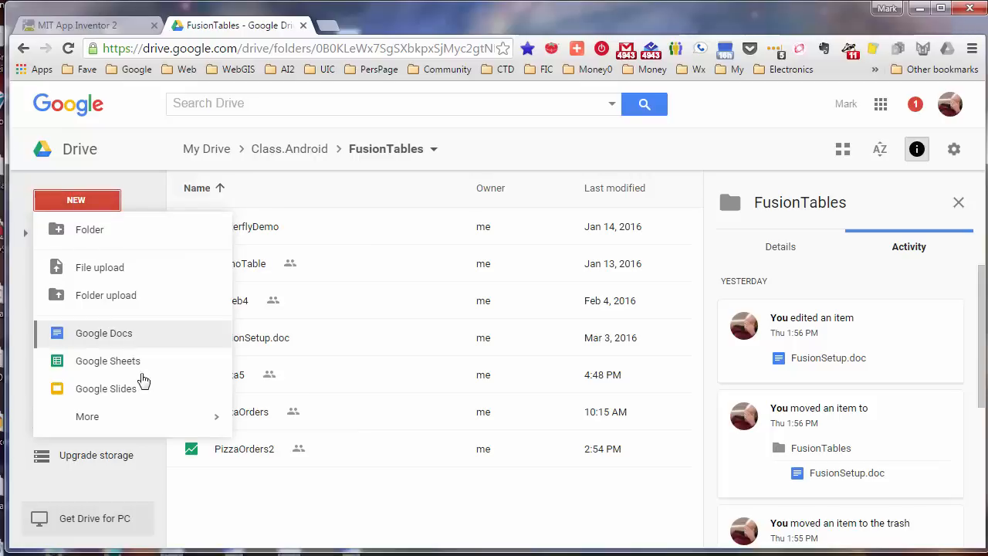
mouse_move(157, 424)
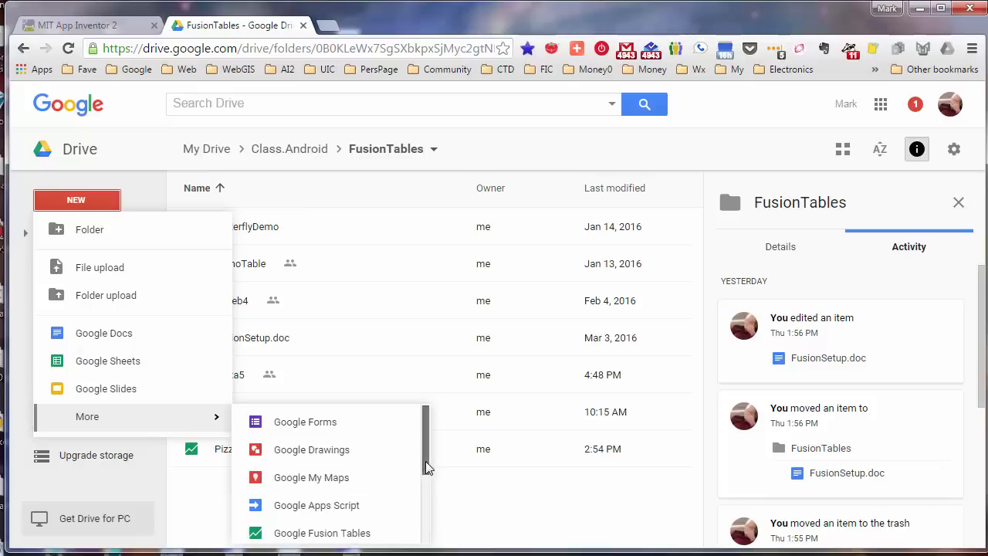
left_click_drag(425, 461, 425, 544)
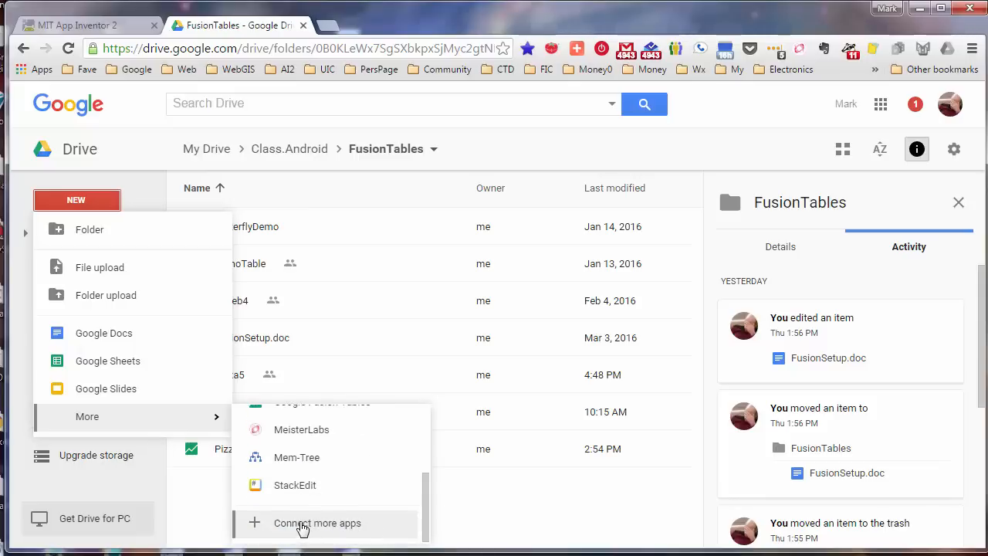
left_click(302, 527)
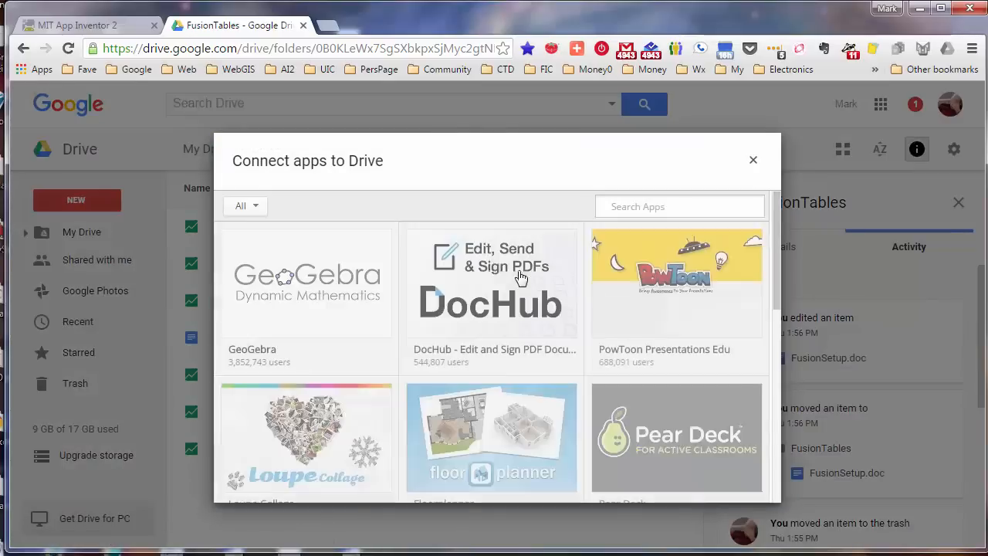
left_click(753, 161)
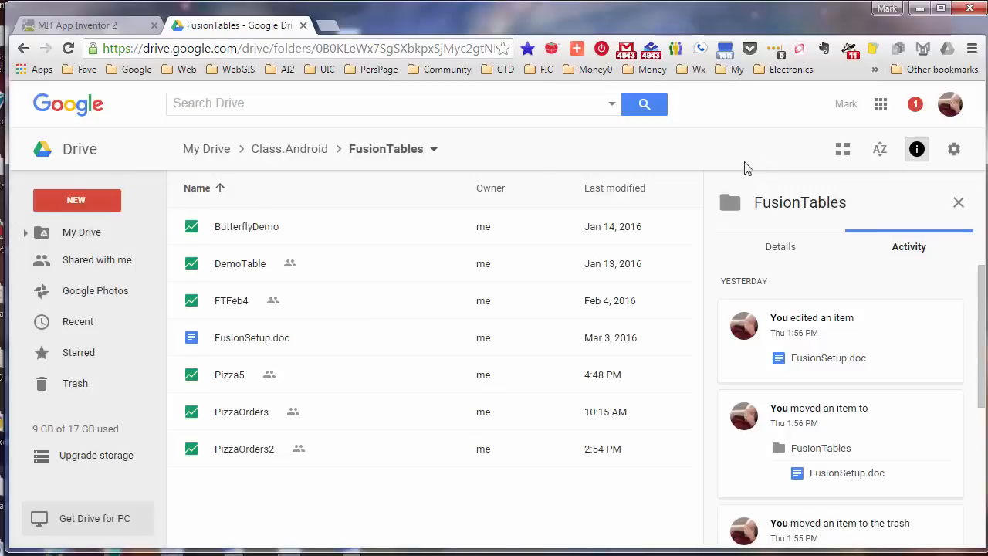
Create a new empty Google Fusion Table from the FusionTables folder, closing the Drive page
left_click(77, 201)
mouse_move(168, 421)
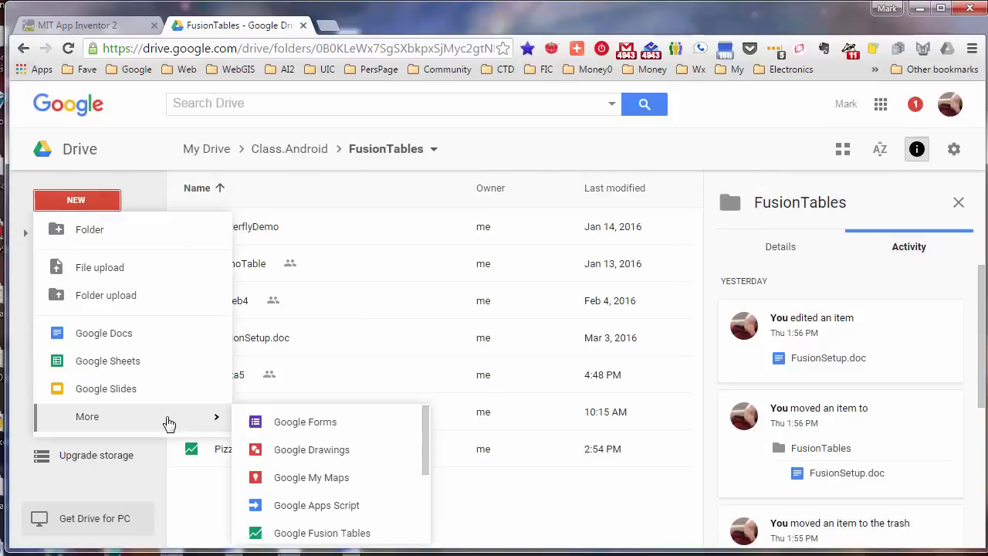
left_click(335, 533)
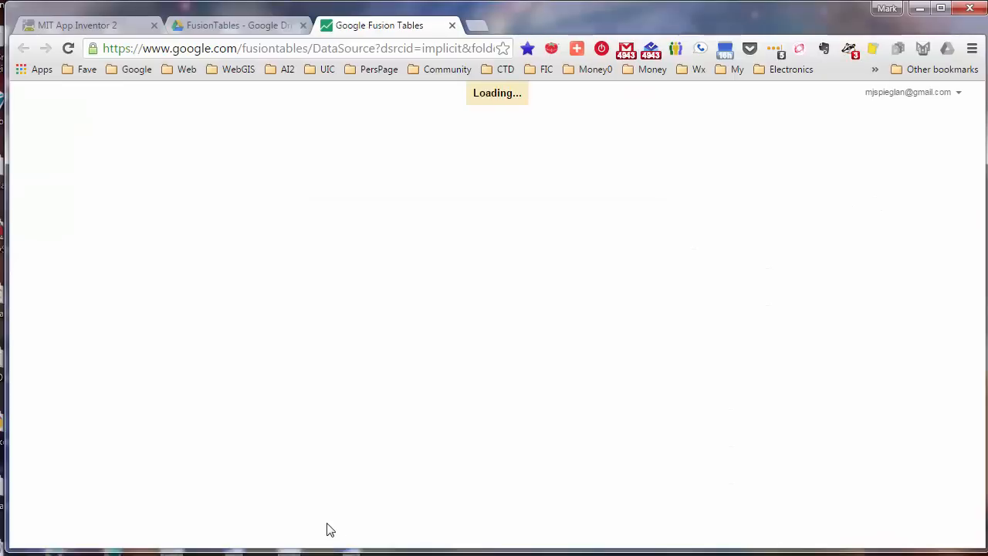
left_click(302, 26)
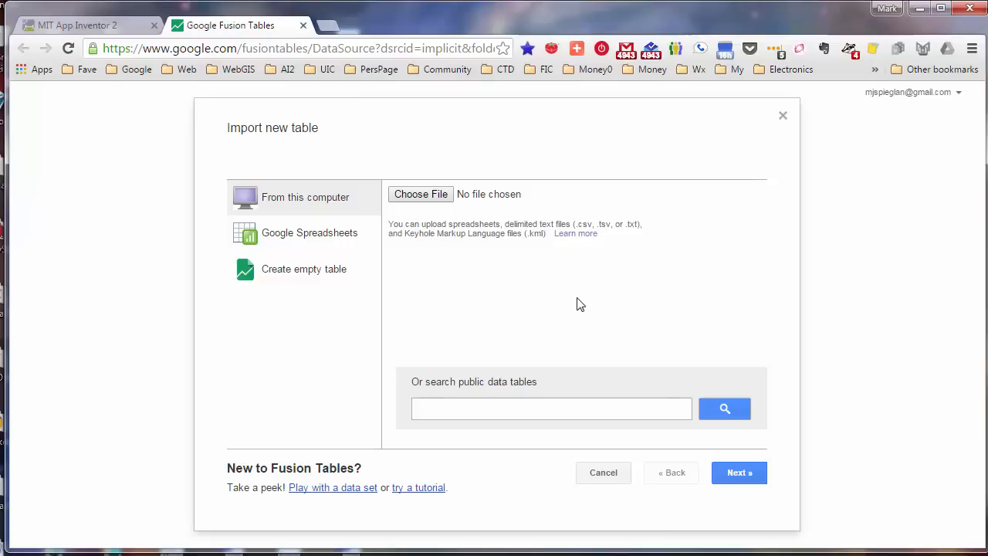
left_click(302, 272)
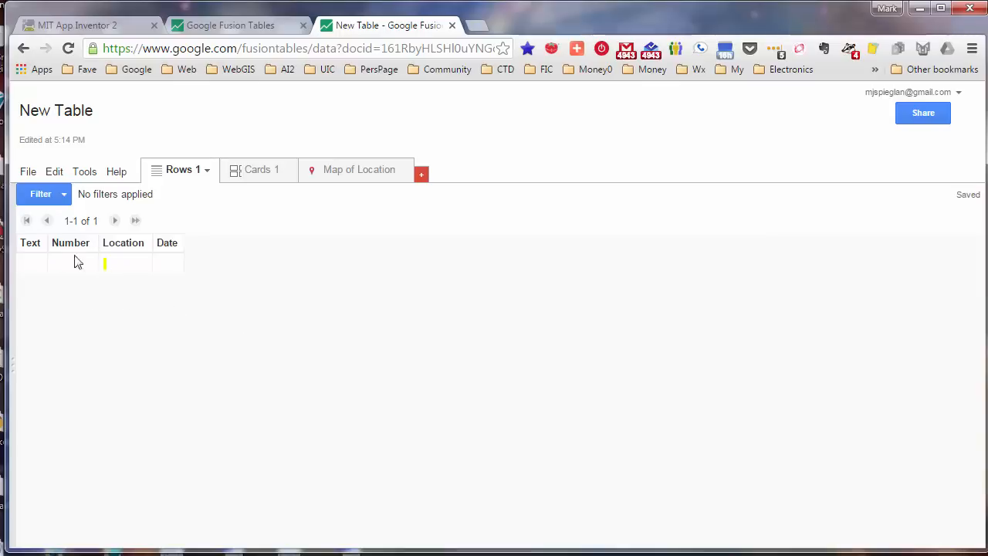
Open the table's column settings, rename the first column Date and set its type to Date/Time
left_click(54, 173)
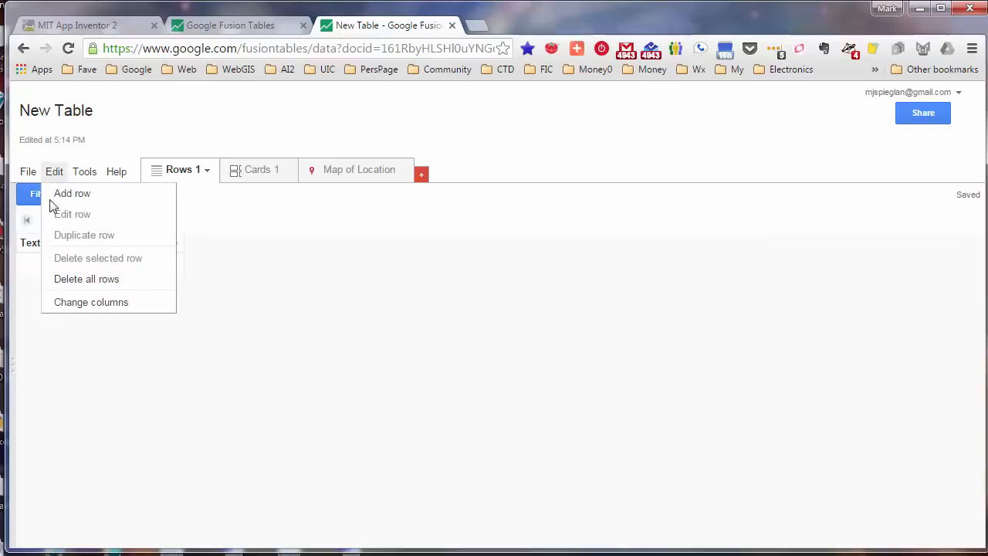
left_click(78, 302)
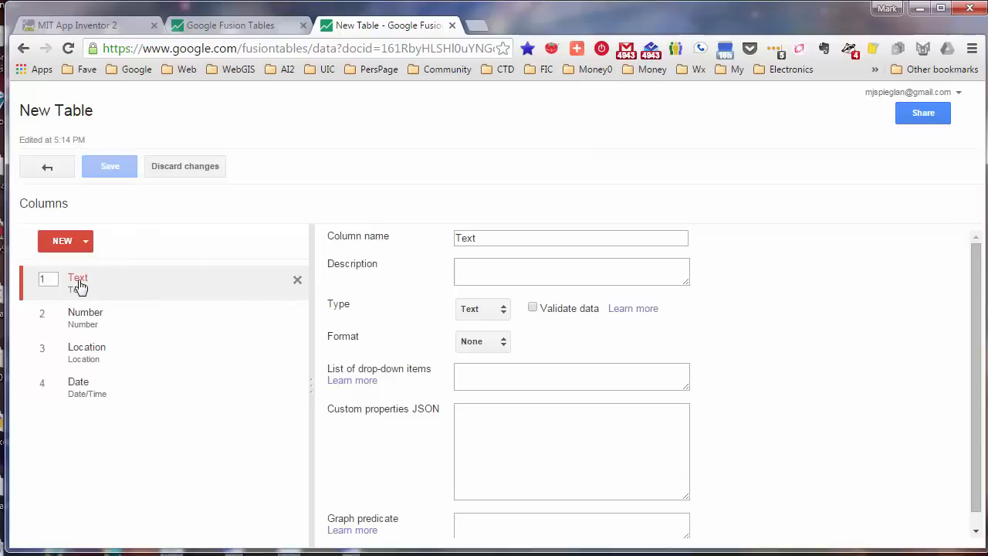
left_click_drag(496, 236, 446, 235)
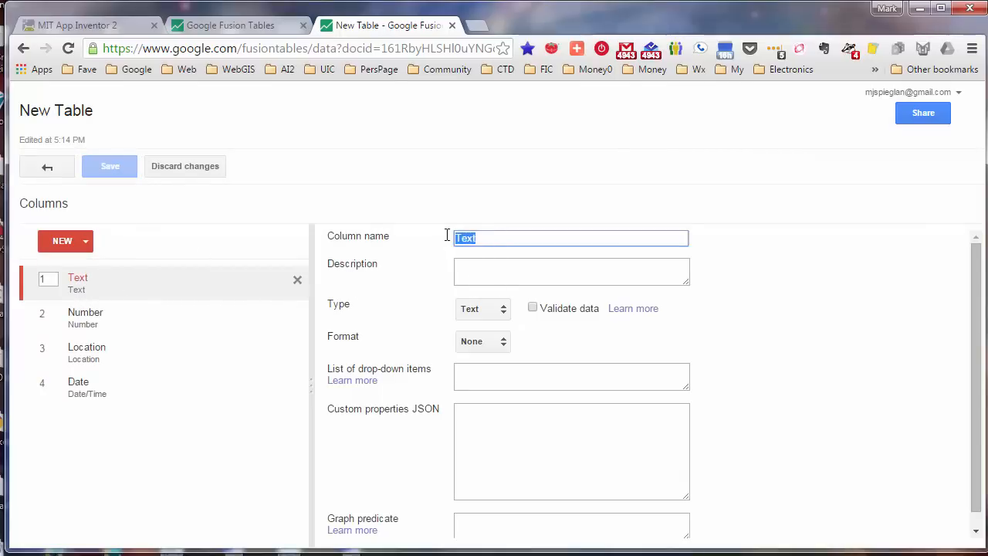
type("Date")
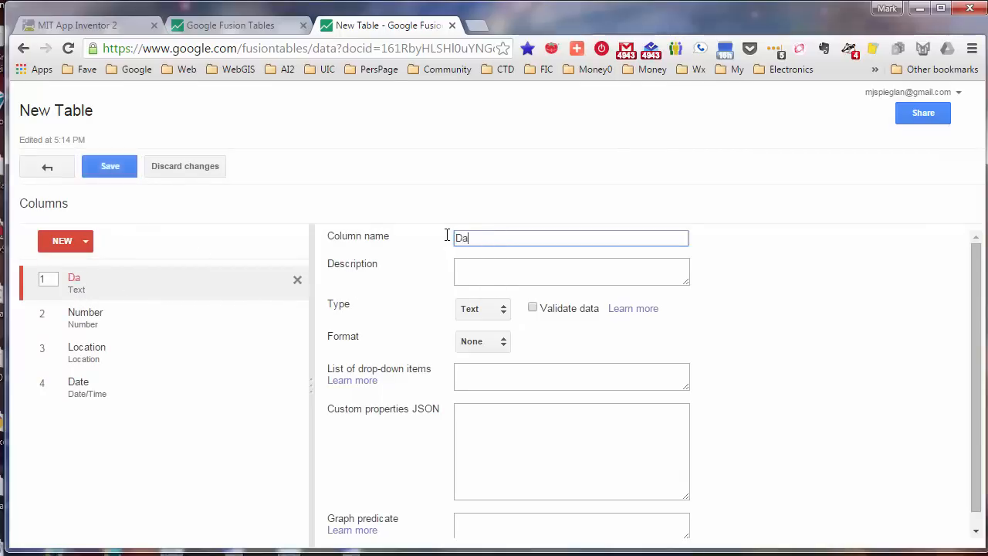
left_click(503, 311)
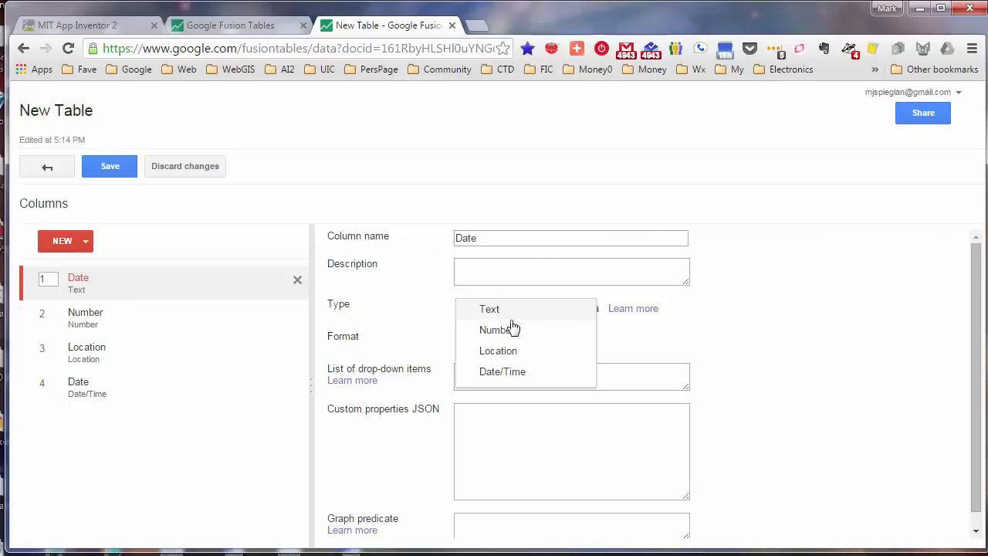
left_click(522, 372)
Rename the second column Name and set its type to Text
left_click(154, 320)
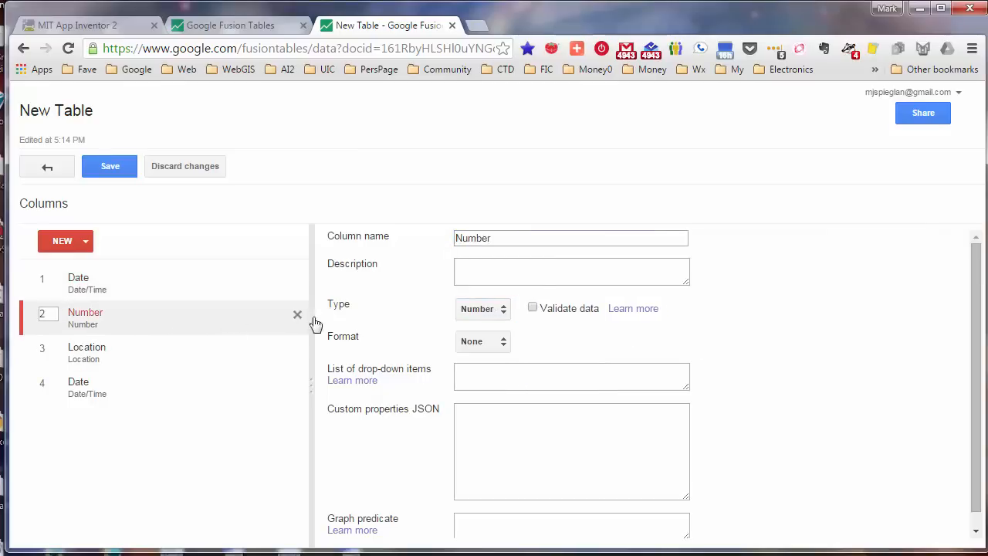
left_click_drag(512, 242, 432, 235)
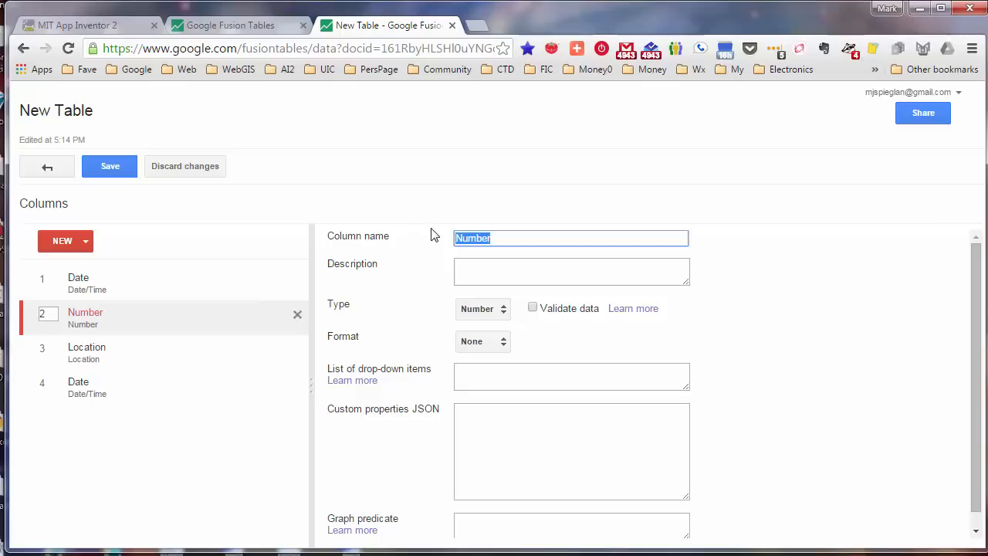
type("N")
left_click(501, 311)
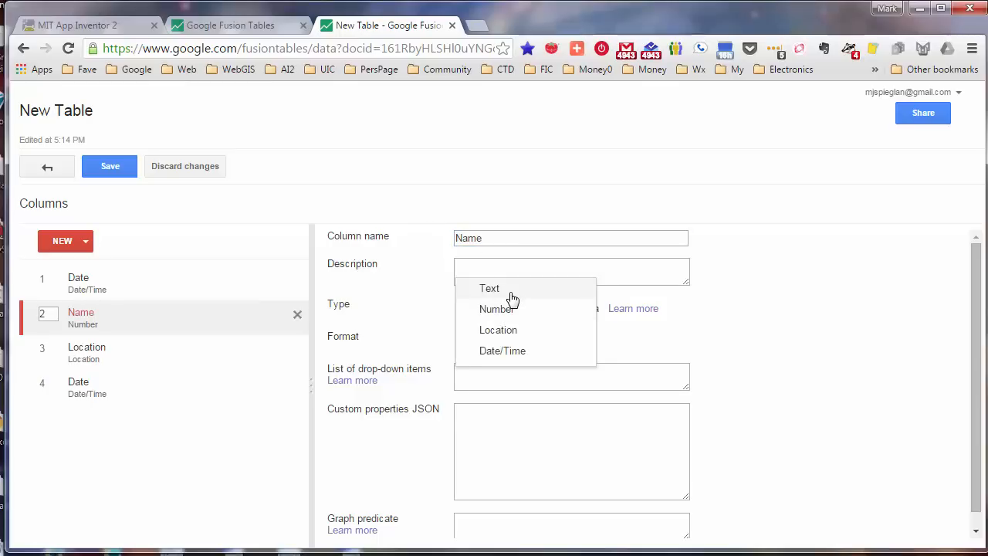
left_click(510, 291)
Rename the third column Pizza and set its type to Text
left_click(194, 350)
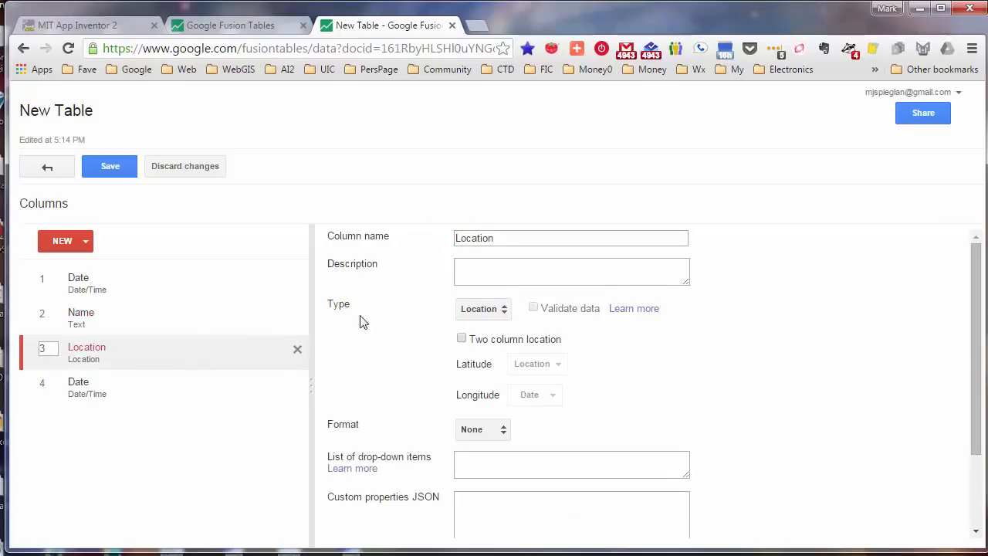
left_click_drag(516, 239, 390, 240)
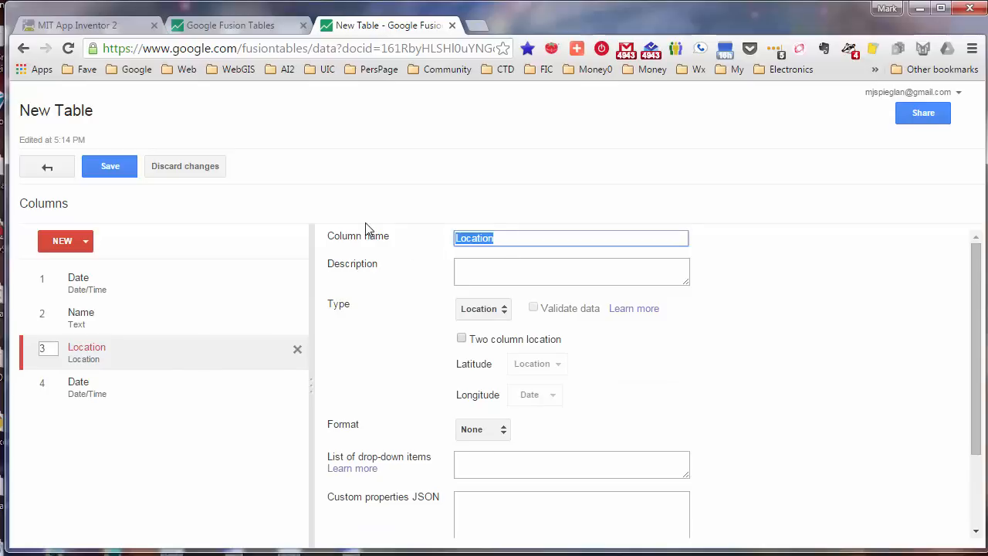
type("Pizza")
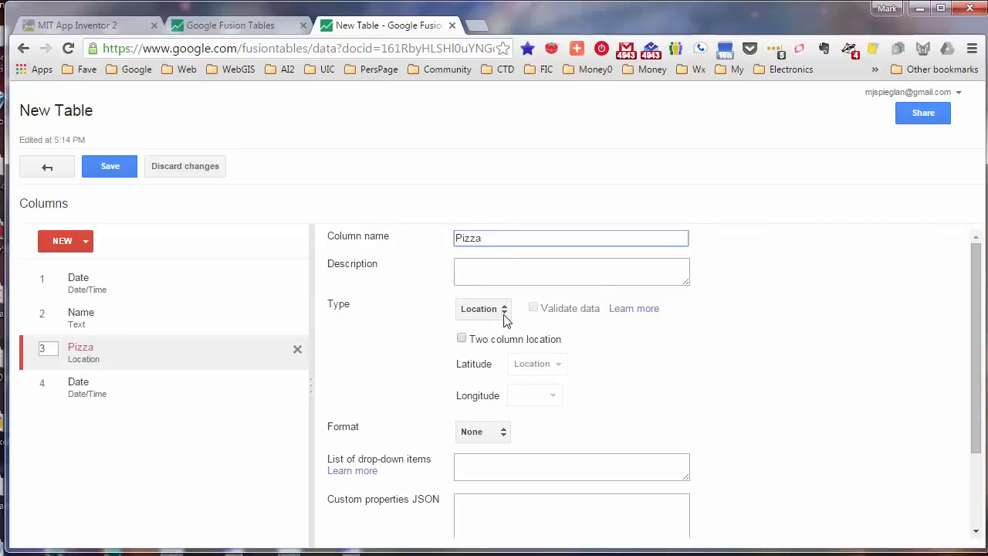
left_click(507, 311)
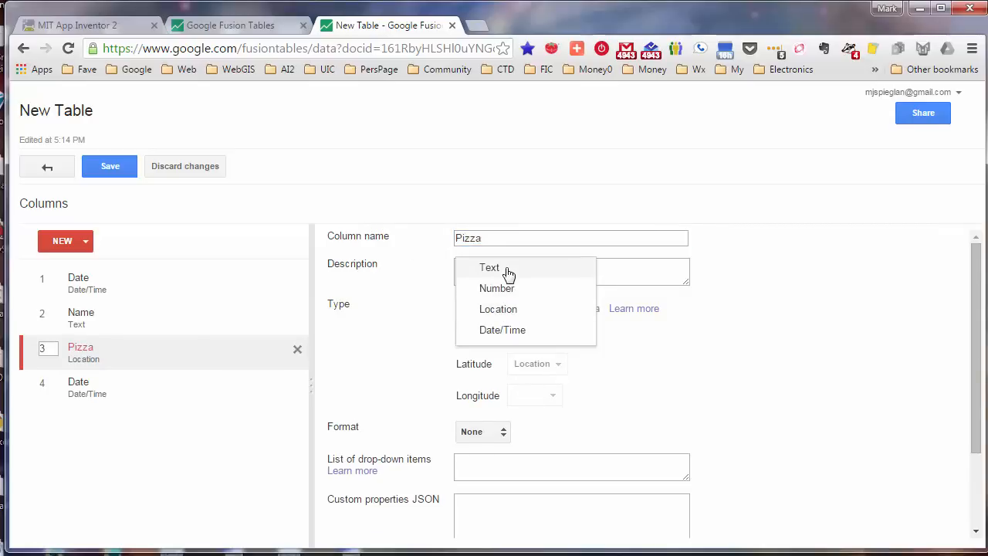
left_click(510, 276)
Rename the fourth column Drink and set its type to Text
left_click(224, 398)
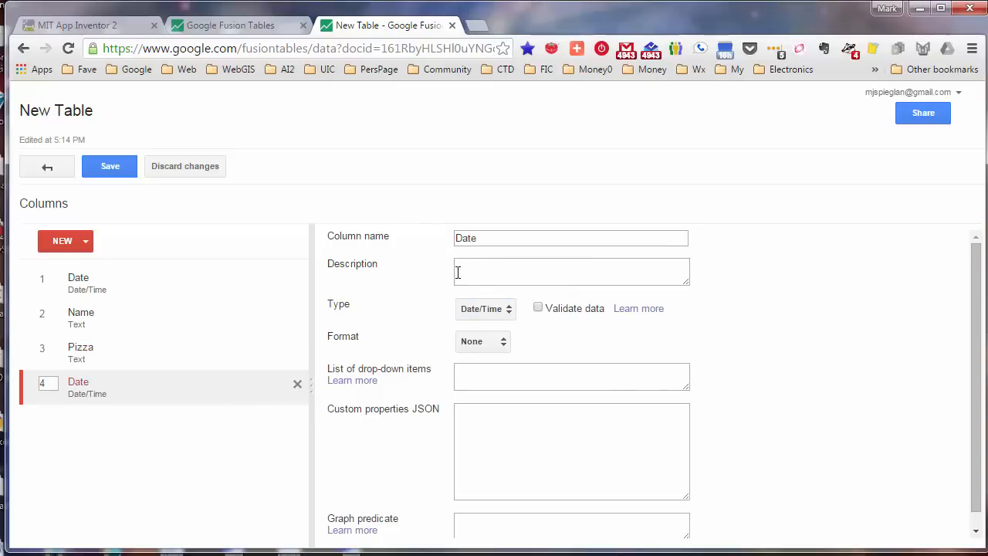
left_click_drag(491, 242, 400, 229)
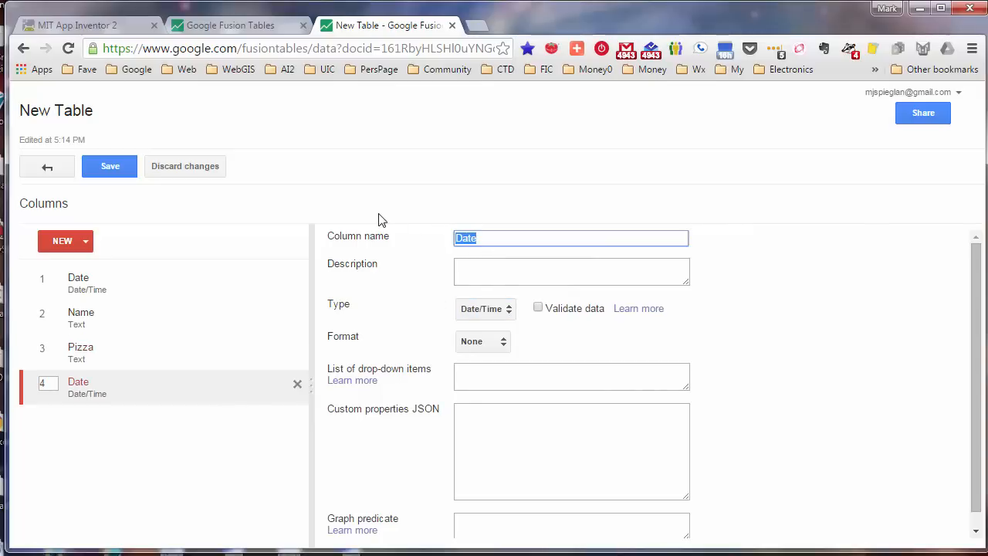
type("Drink")
left_click(511, 316)
left_click(509, 247)
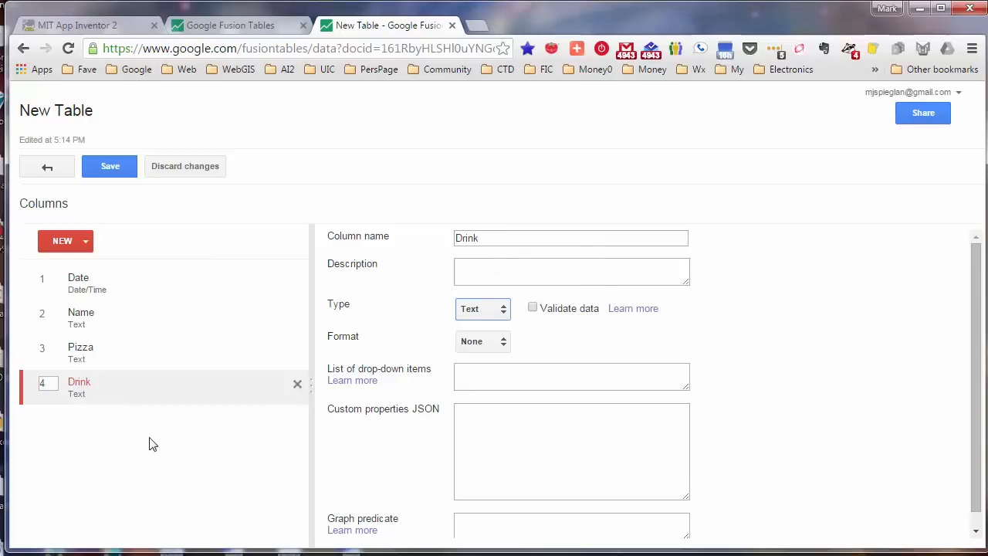
Add a fifth column named Comment with type Text and save the column changes
left_click(62, 241)
left_click(69, 262)
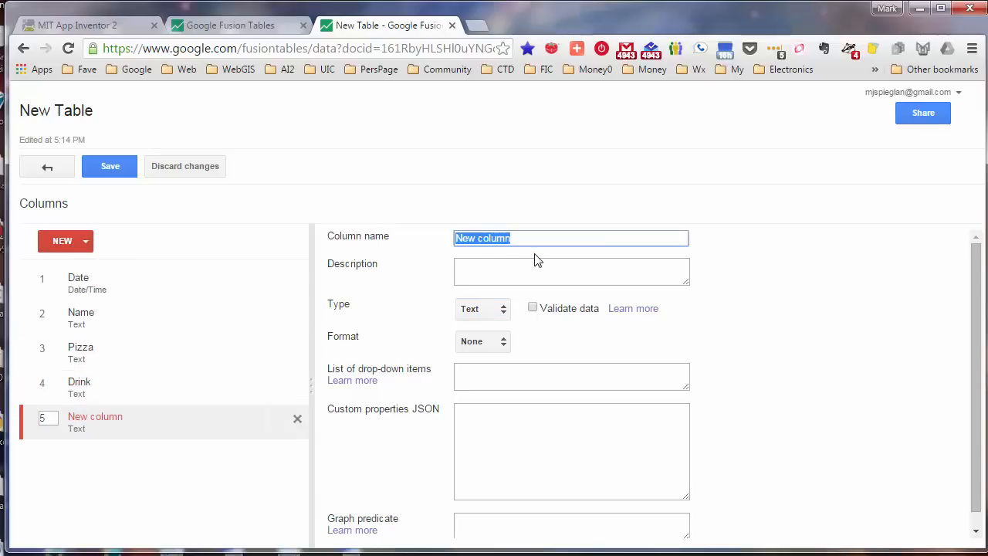
type("Comment")
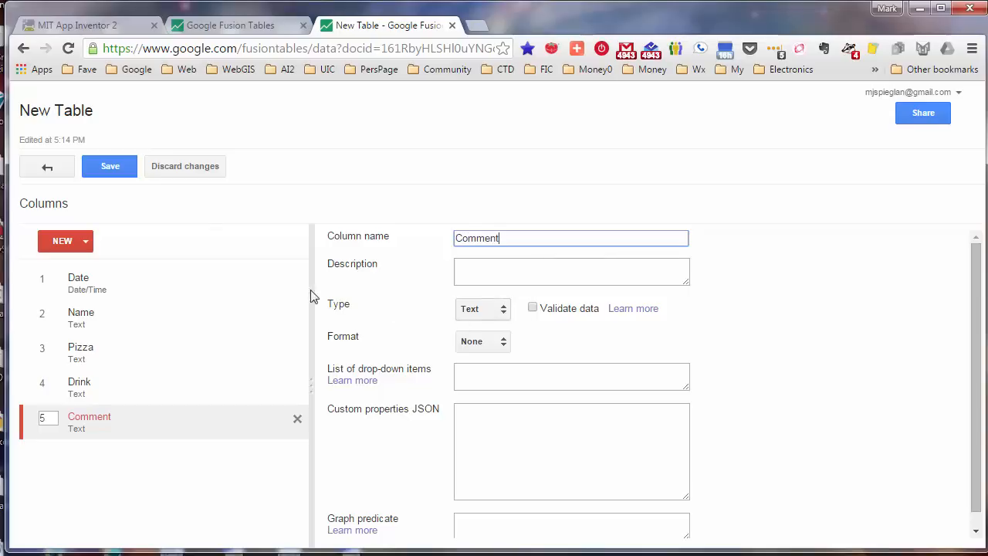
left_click(108, 171)
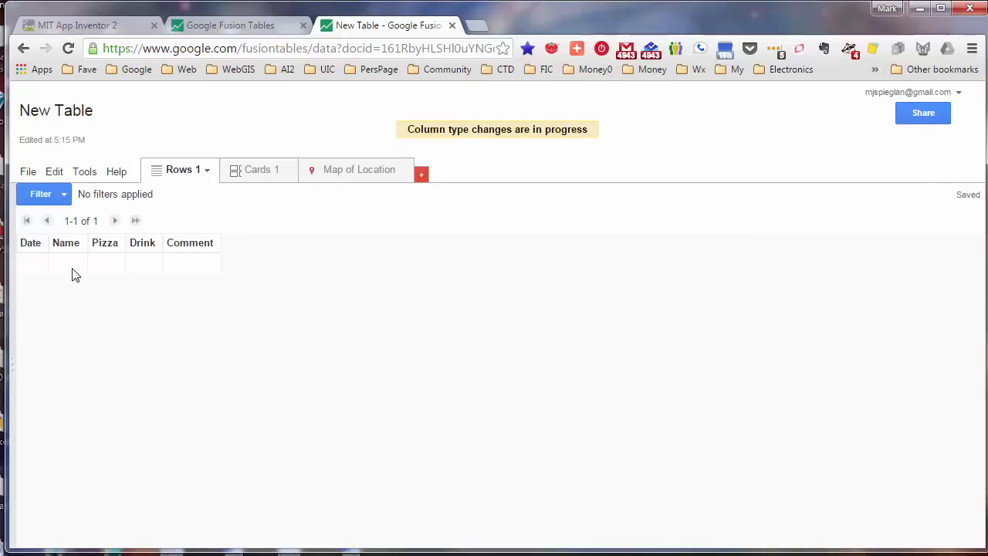
Fill in the empty first row with date 2016-03-04, the person's first name, pizza Anchovy, drink Beer and comment Hello, and save it
mouse_move(67, 268)
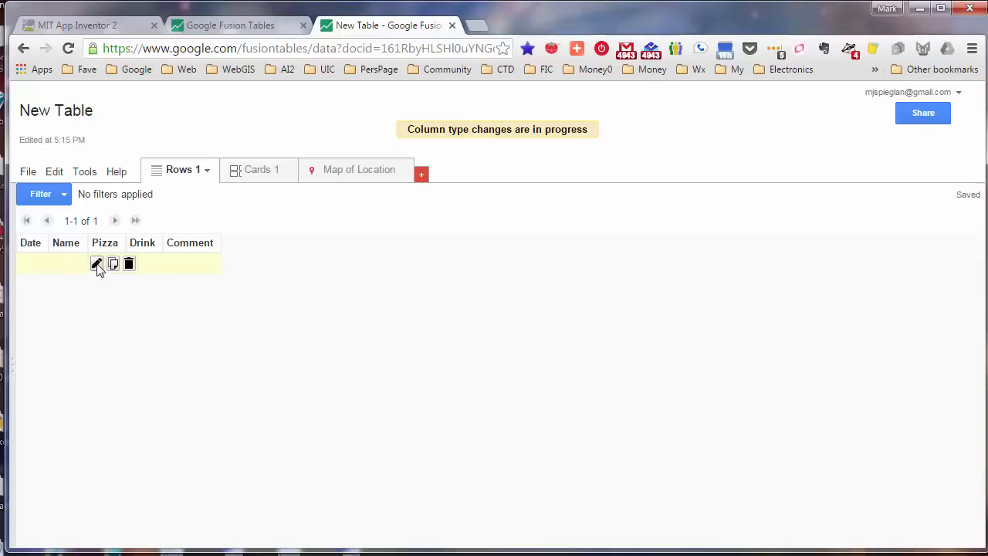
left_click(97, 265)
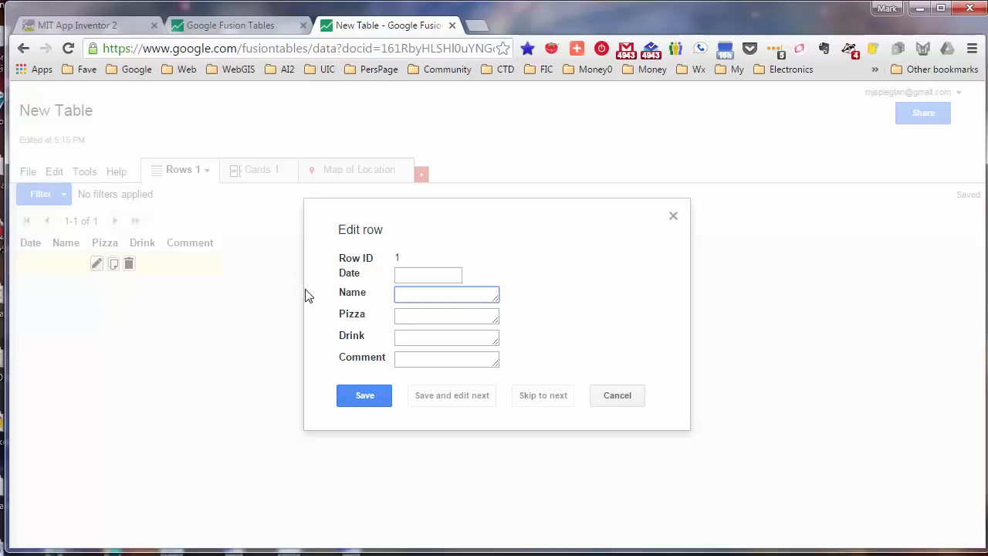
left_click(445, 280)
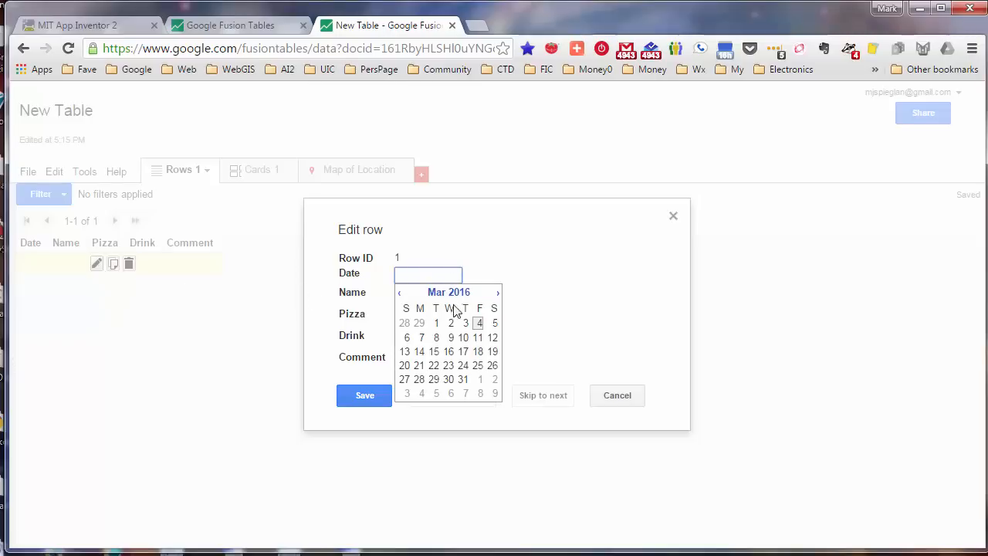
left_click(478, 324)
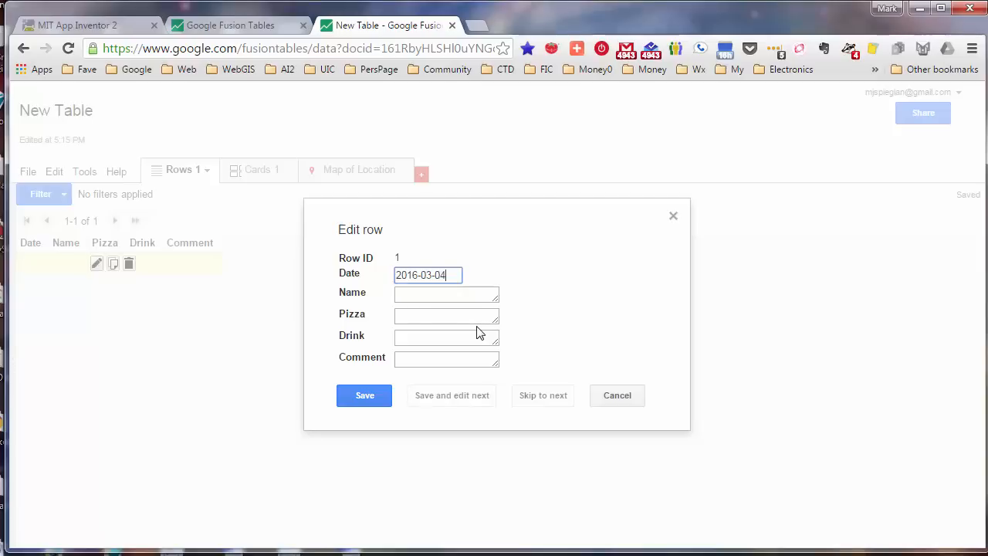
left_click(450, 295)
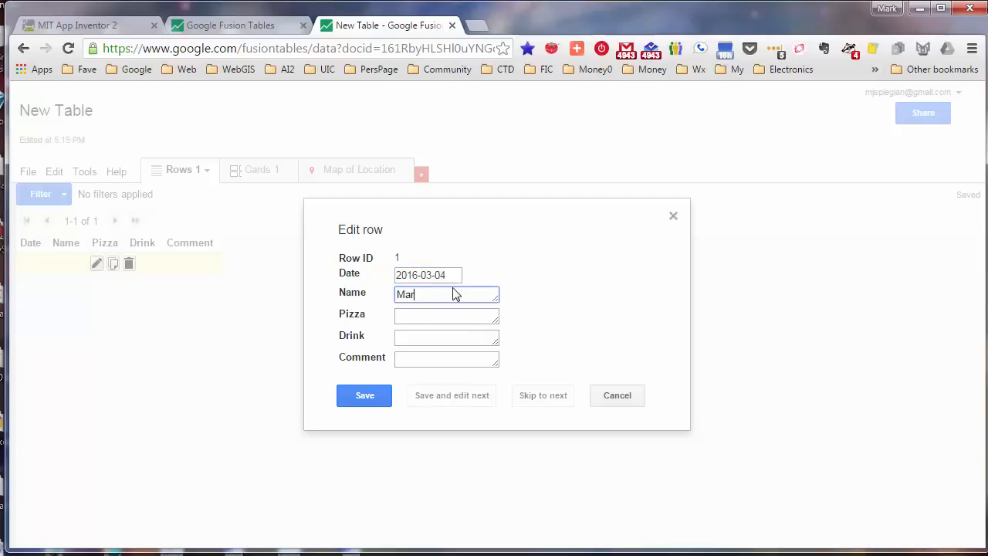
left_click(427, 323)
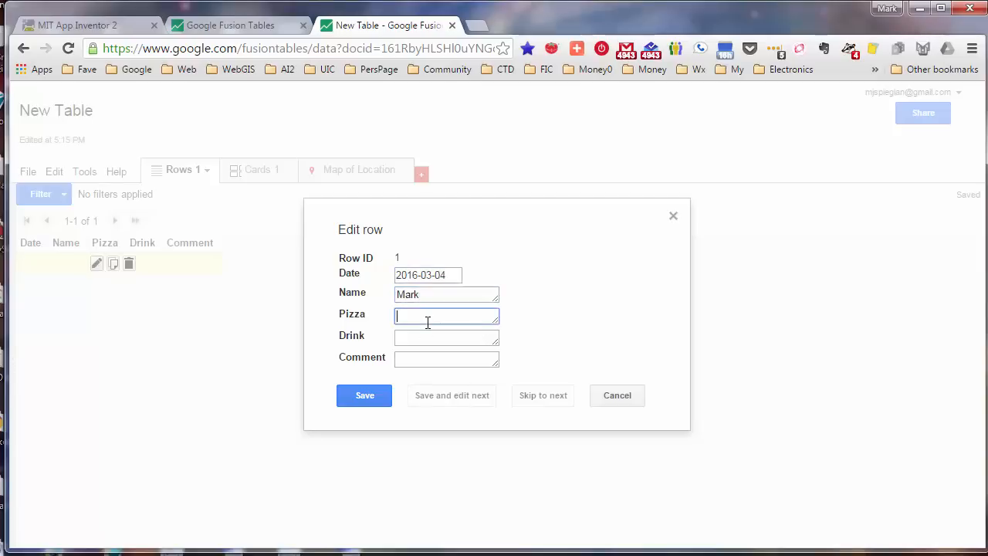
type("Anchovy")
left_click(420, 343)
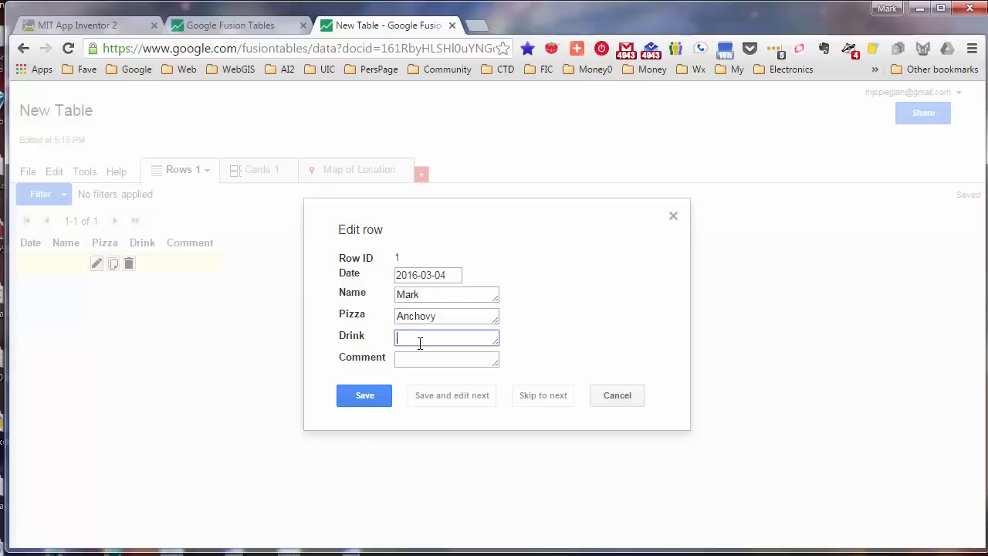
type("Beer")
left_click(429, 363)
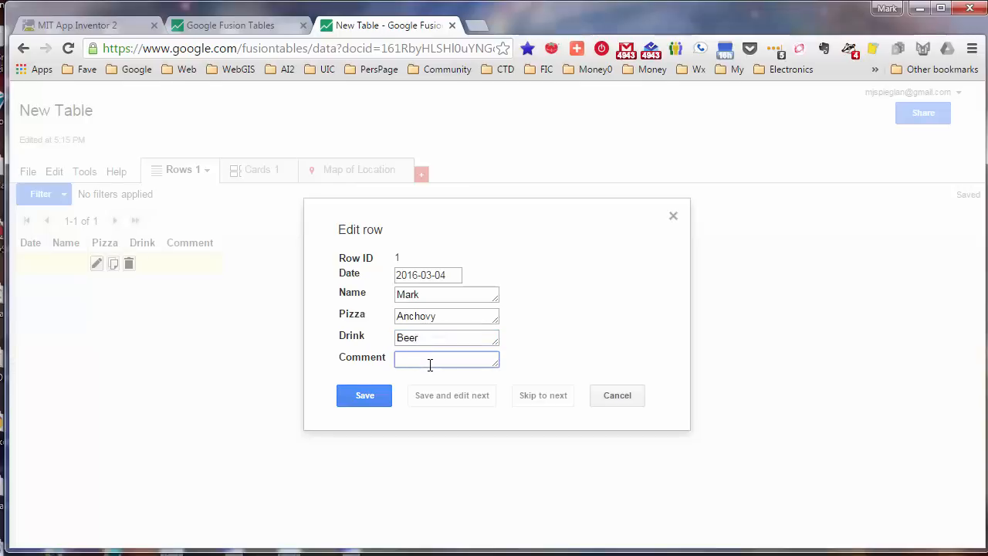
type("Hello")
left_click(379, 398)
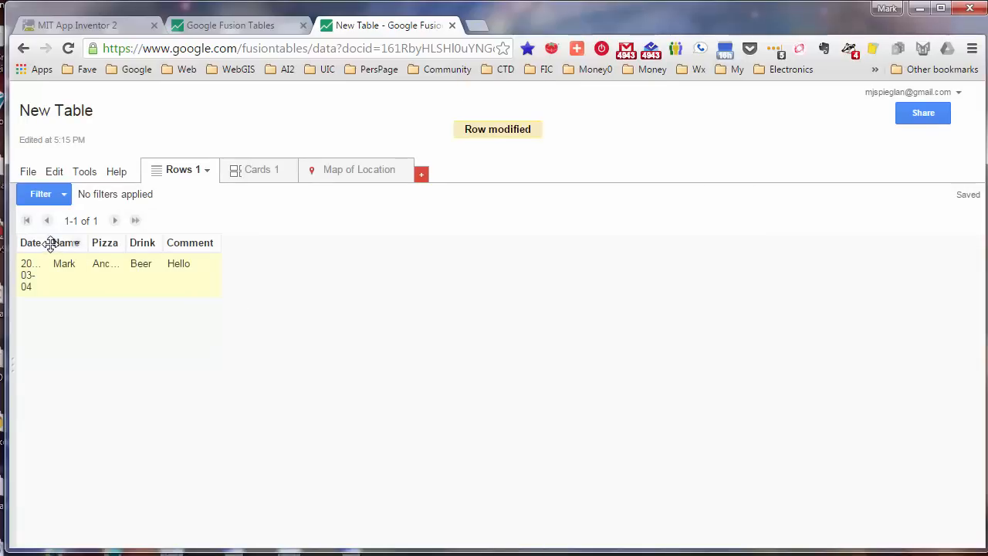
Widen the table's columns to fit their contents and rename the table PizzaOrders, saving the table information
left_click_drag(48, 242, 177, 243)
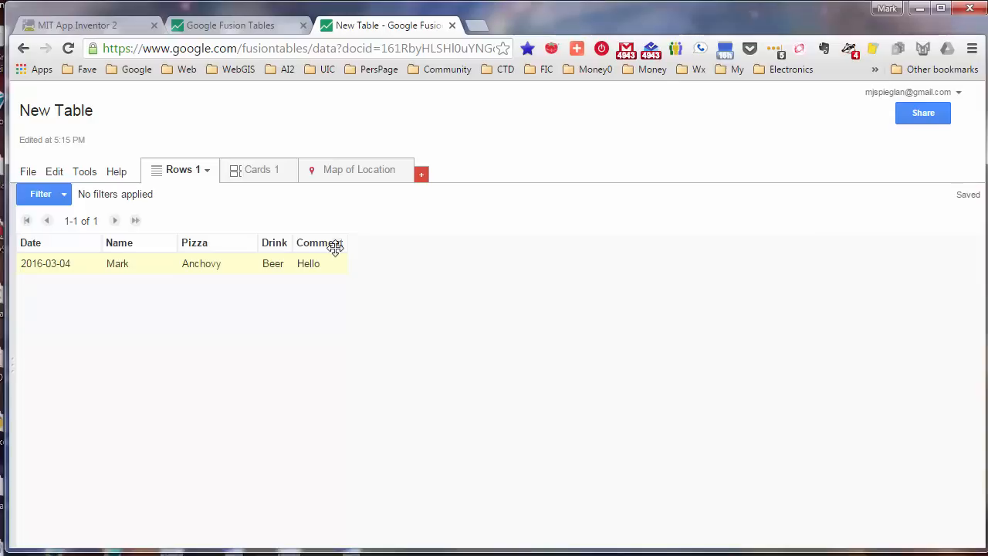
left_click_drag(286, 245, 500, 274)
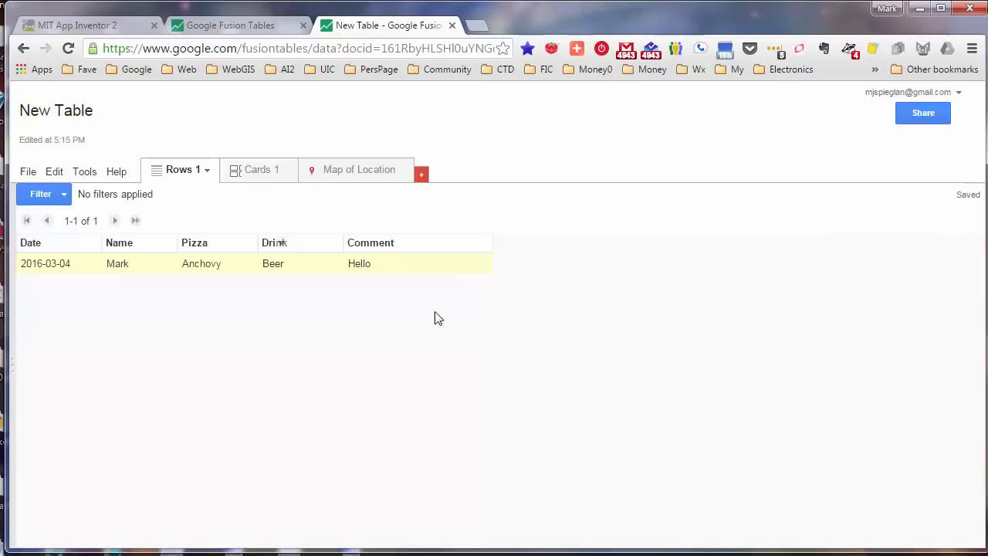
left_click(56, 114)
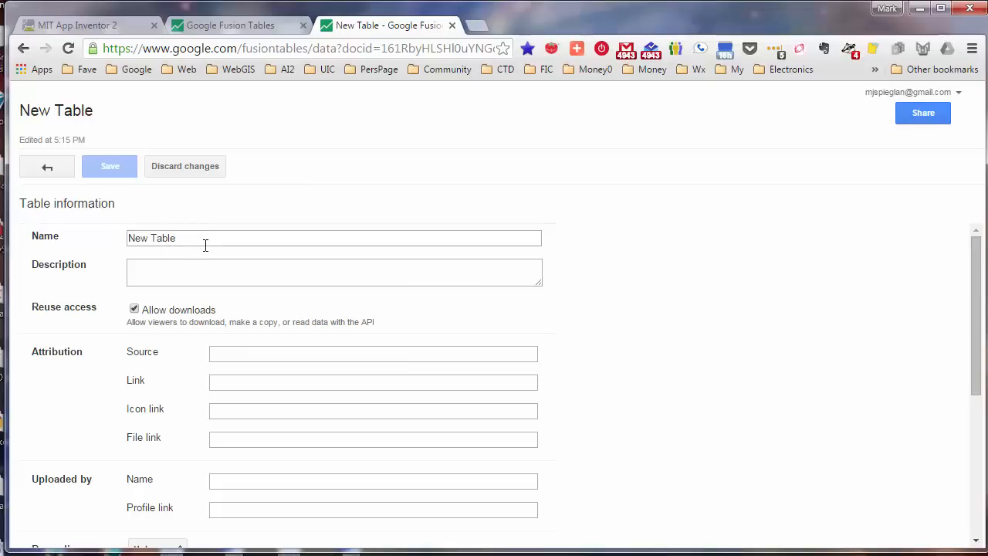
left_click_drag(205, 245, 82, 250)
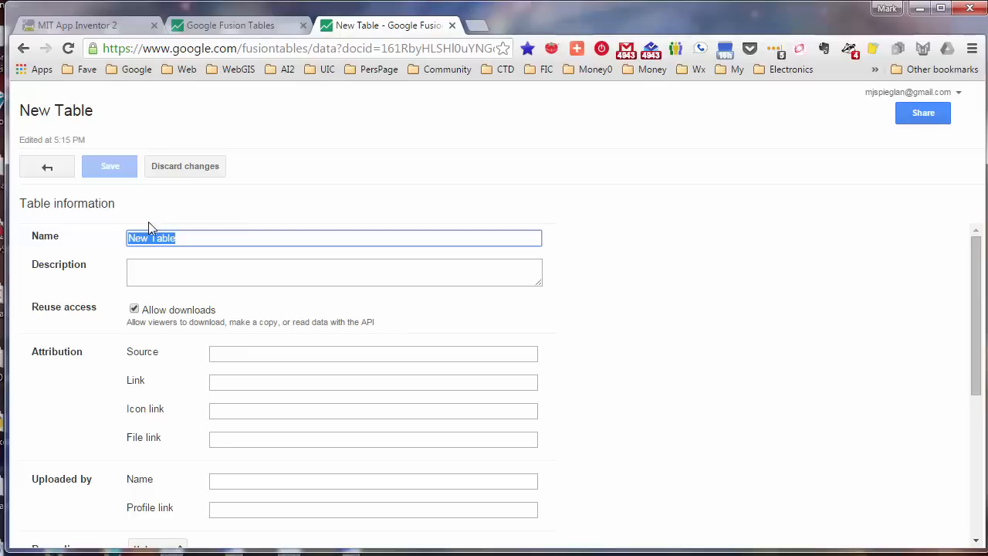
type("PizzaOrders")
left_click(110, 167)
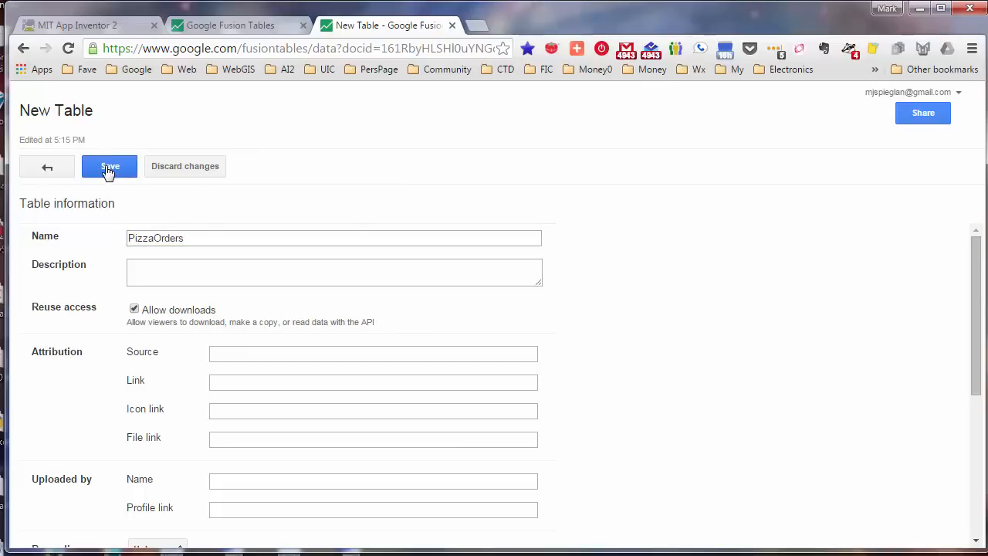
left_click(109, 169)
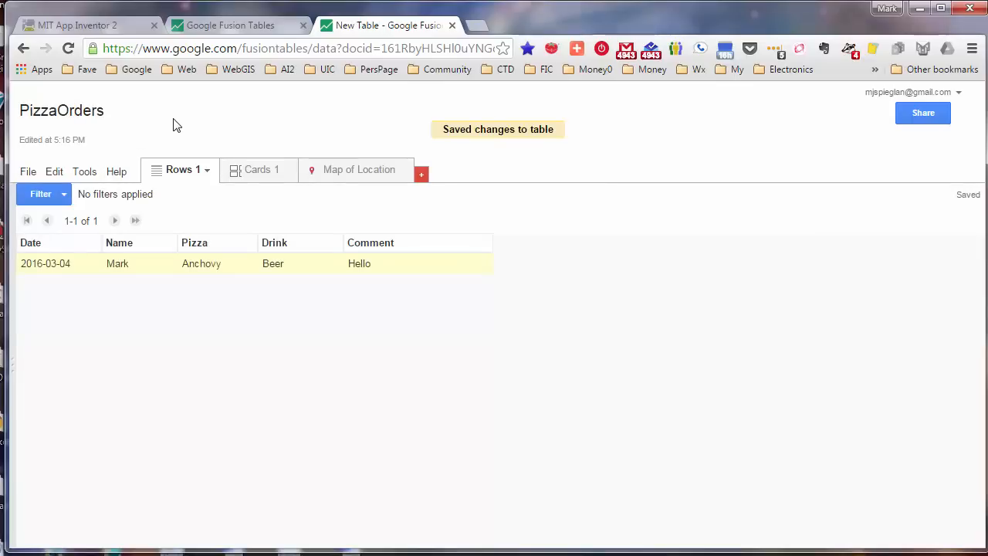
Reload the PizzaOrders table page and close the leftover Import new table page
left_click(68, 47)
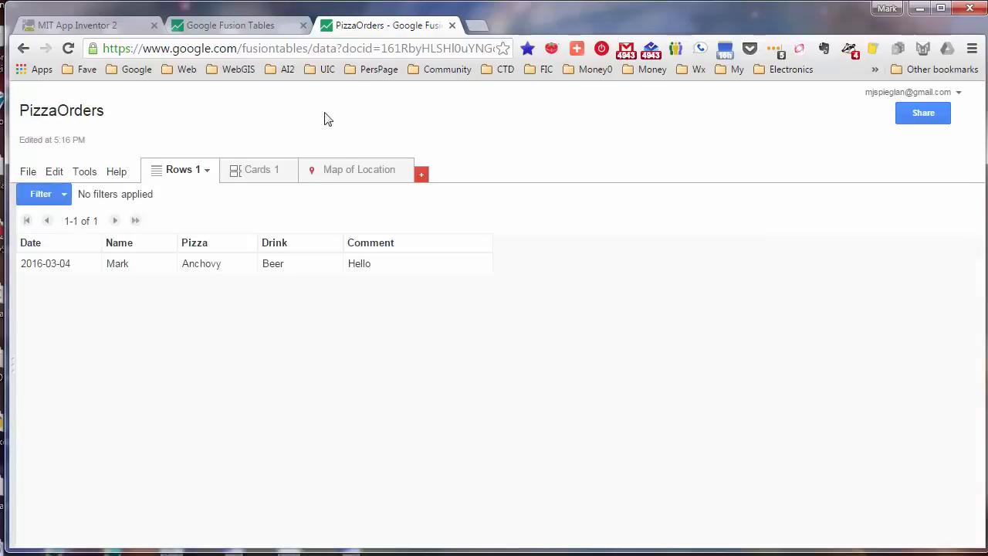
left_click(237, 25)
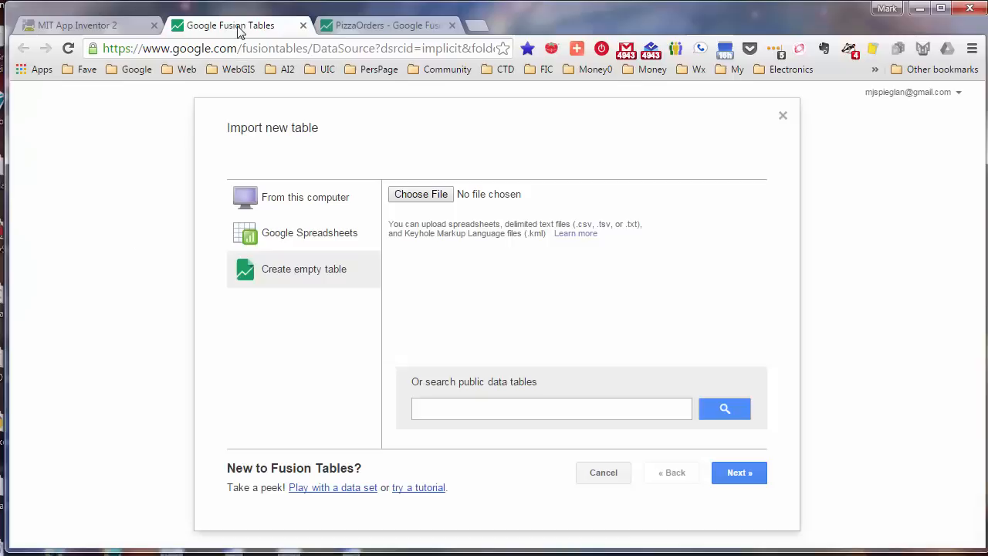
left_click(303, 26)
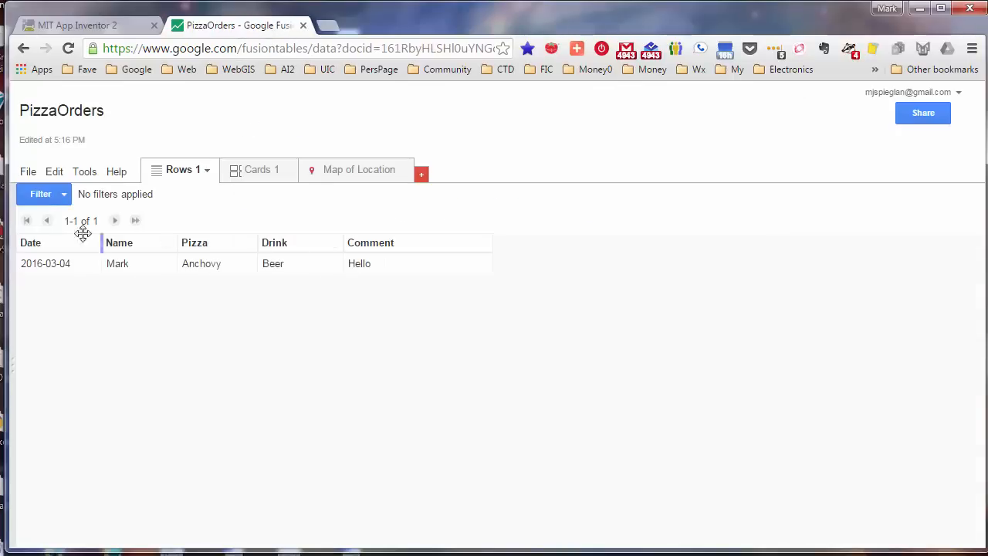
Show the information about the PizzaOrders table and copy its table Id
left_click(31, 173)
left_click(67, 304)
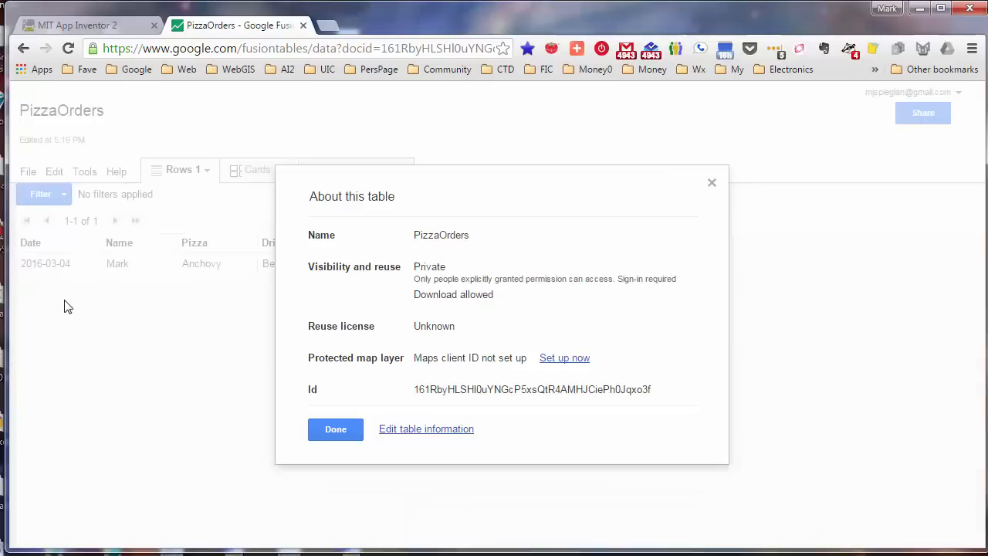
double_click(501, 389)
right_click(501, 389)
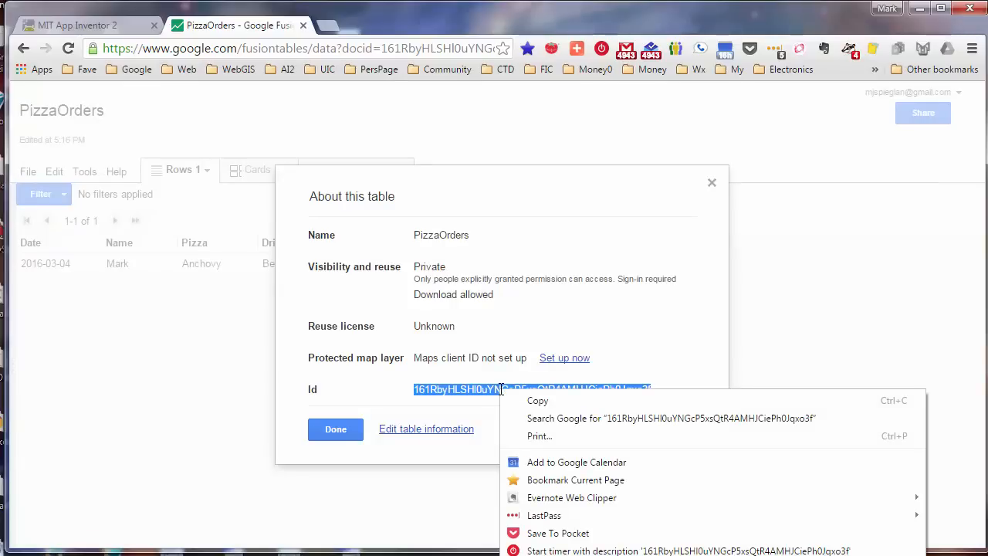
left_click(558, 405)
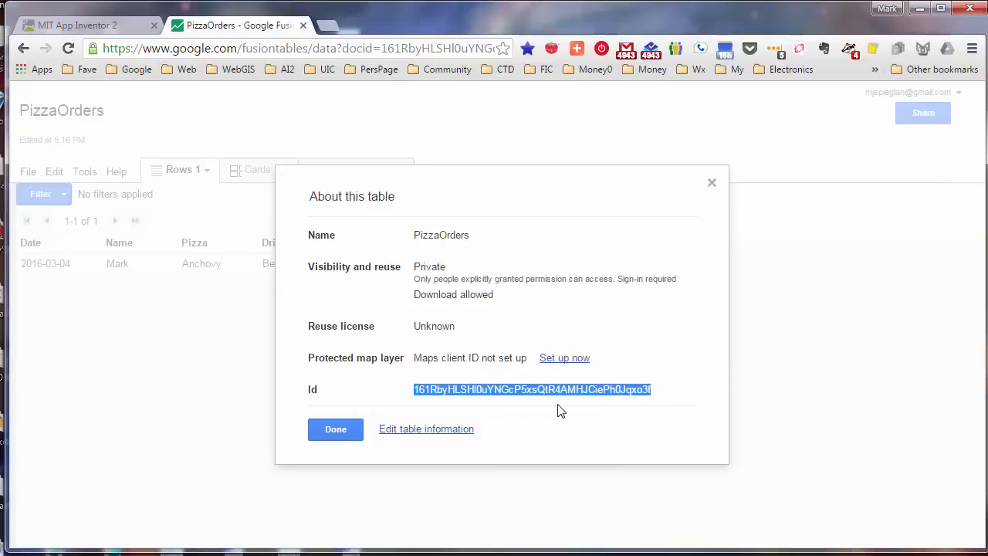
Switch to MIT App Inventor and replace the TABLE_ID variable's placeholder text with the copied table Id
left_click(63, 24)
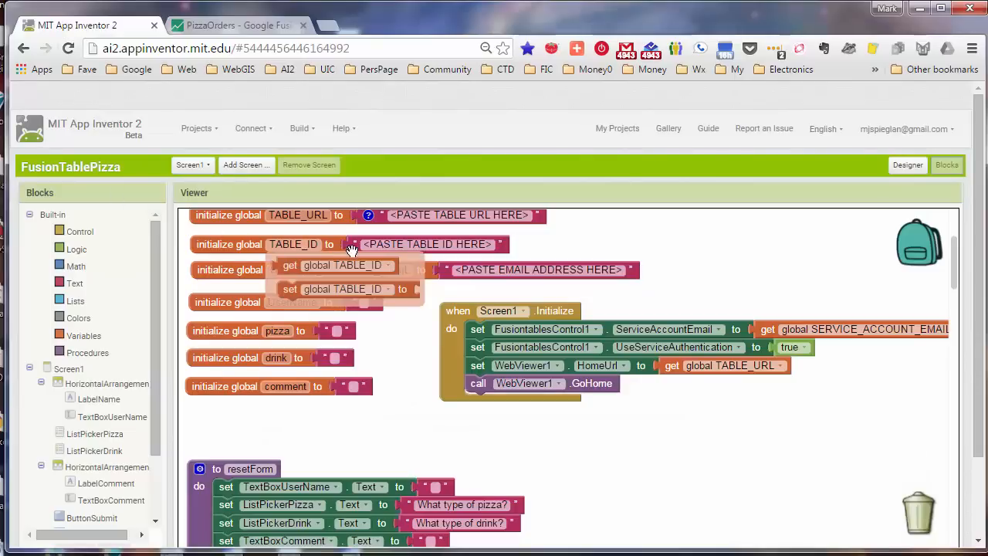
left_click(440, 245)
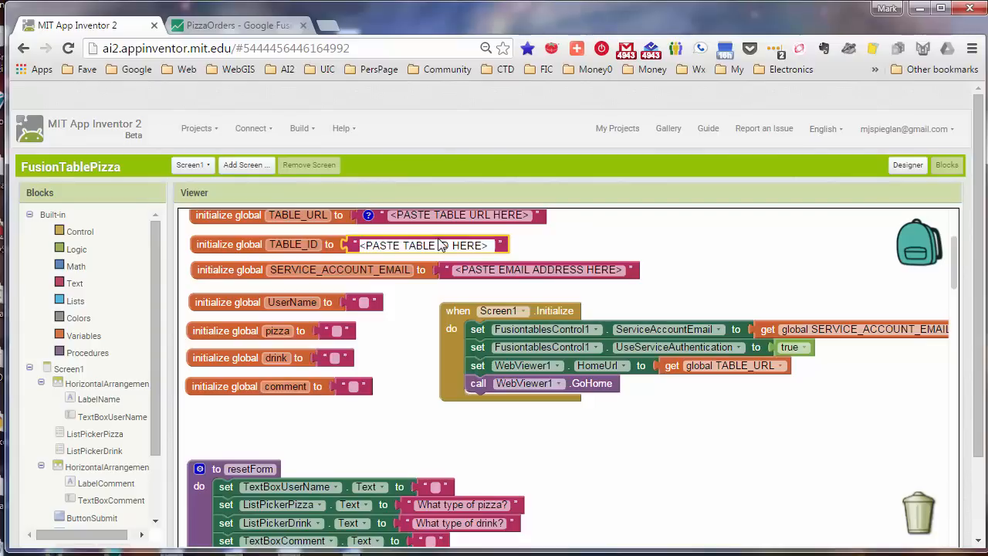
key("ctrl+a")
right_click(436, 244)
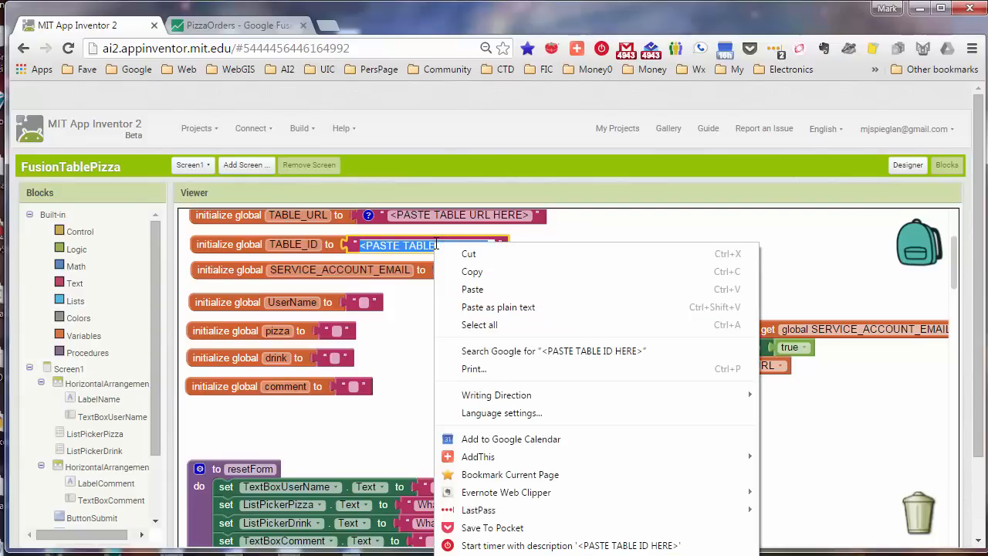
left_click(490, 289)
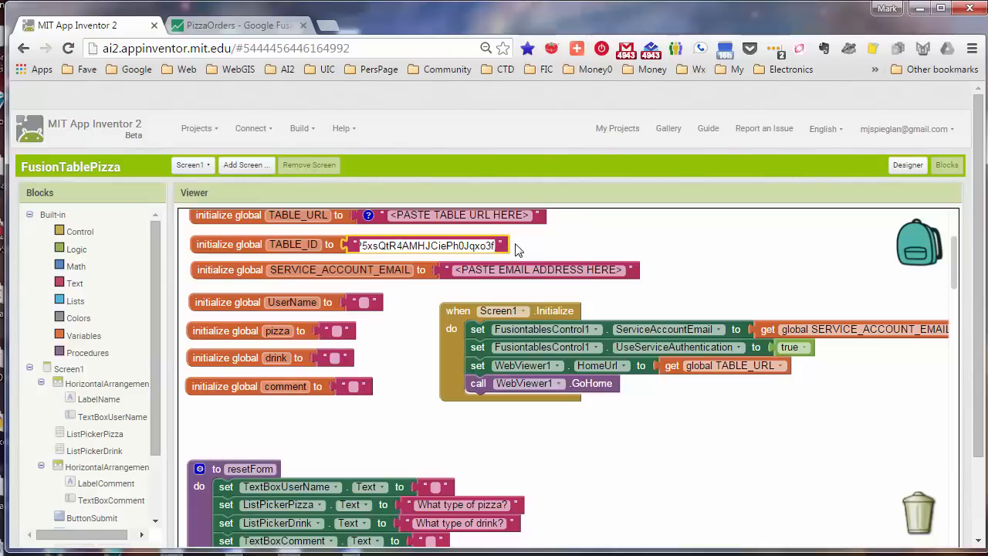
left_click(541, 246)
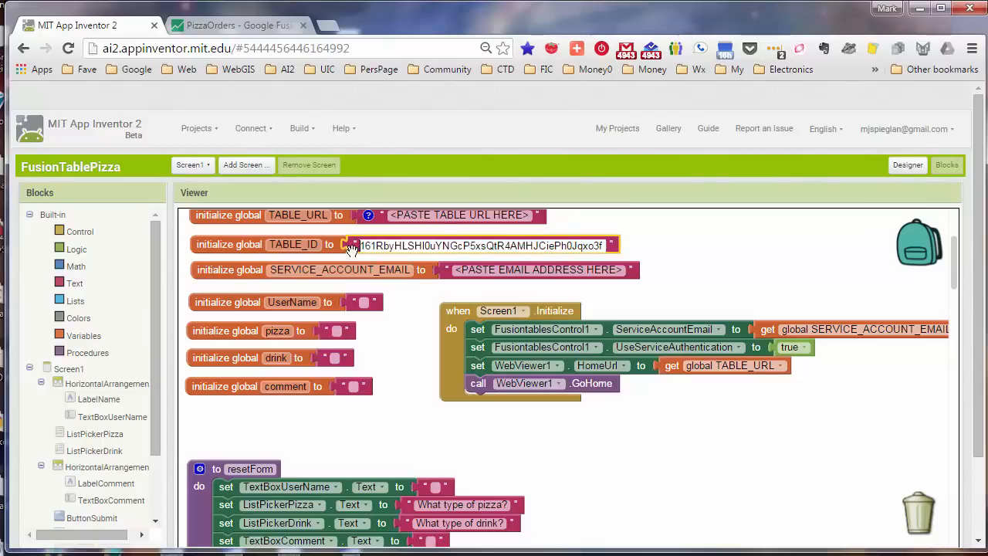
left_click(704, 249)
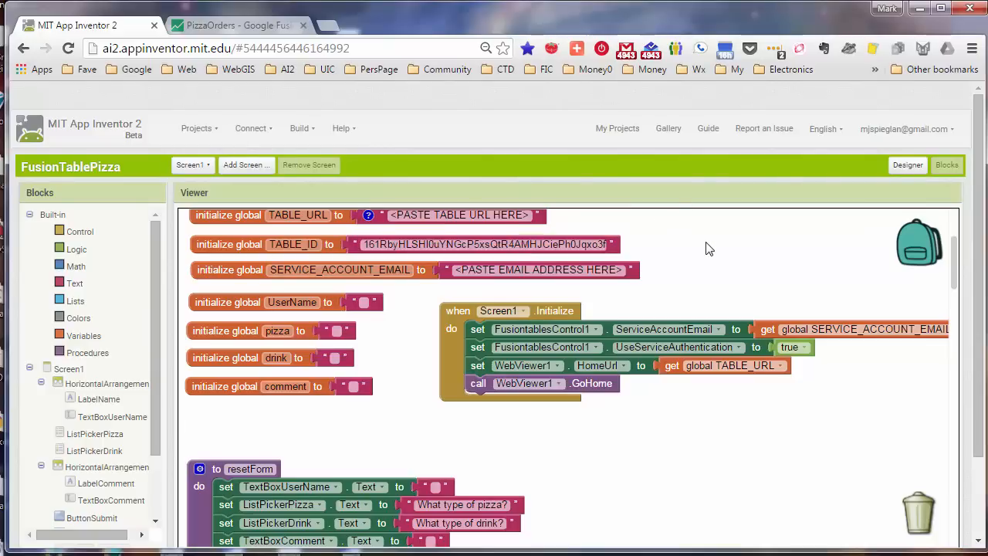
Switch back to the PizzaOrders Fusion Table and close its table information
left_click(241, 26)
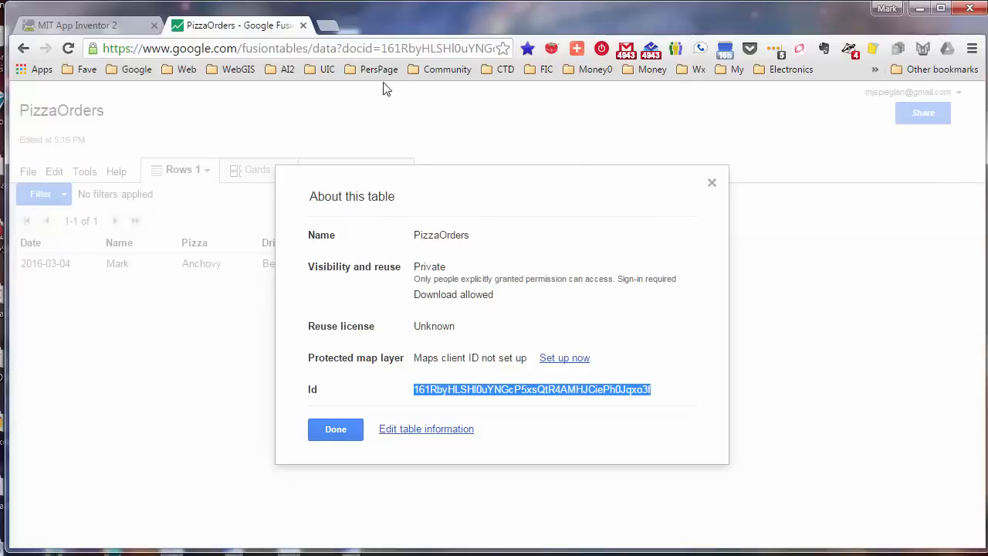
left_click(334, 437)
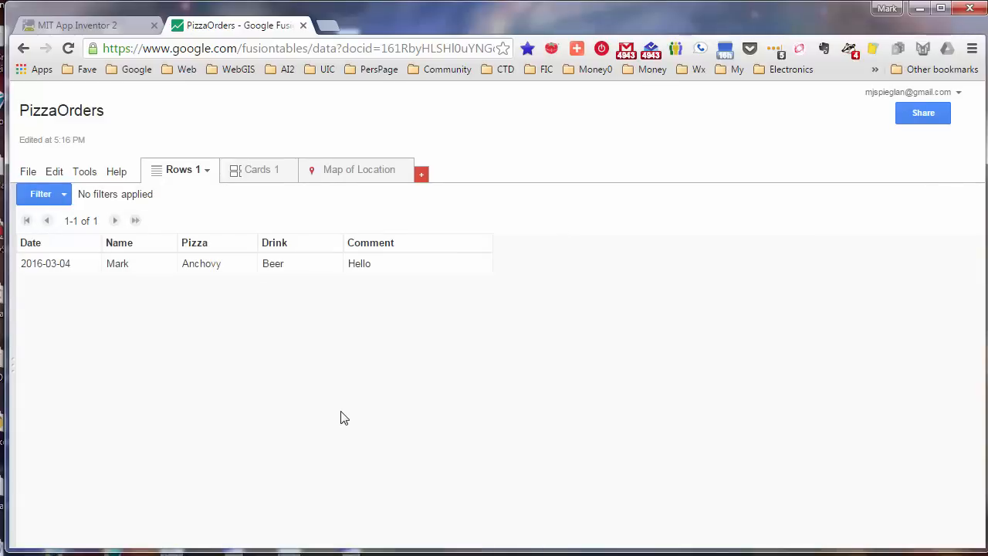
Change the PizzaOrders table's link sharing to On - Anyone with the link and save the sharing settings
left_click(922, 119)
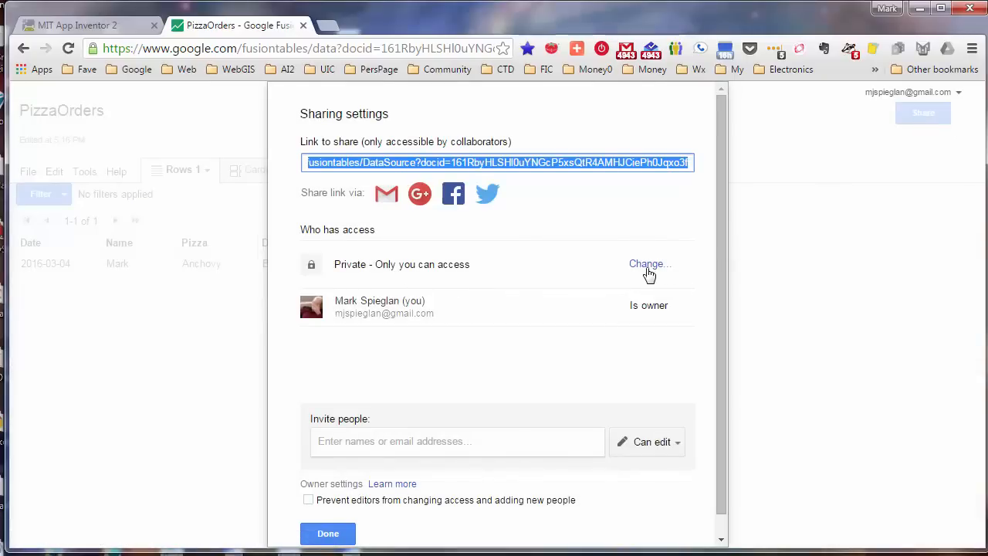
left_click(647, 270)
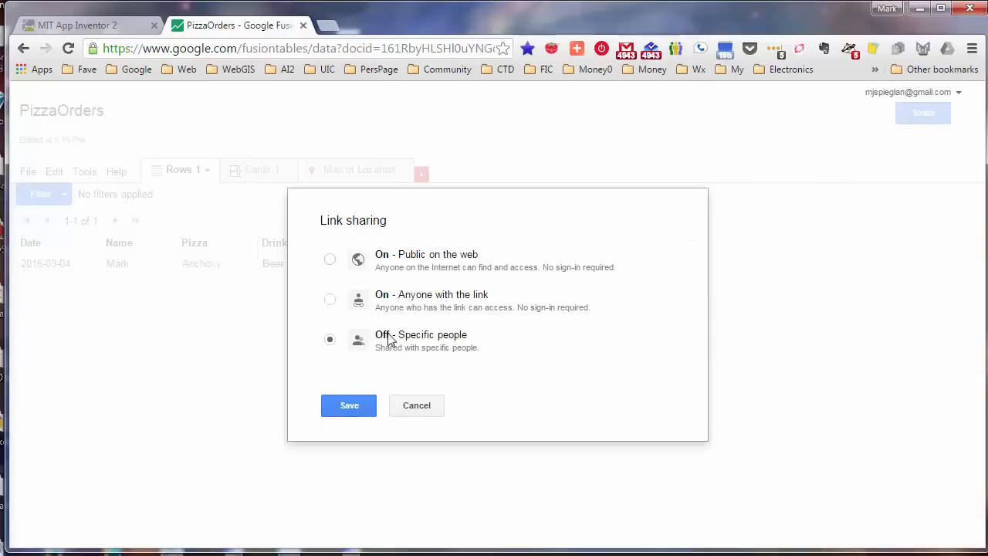
left_click(329, 300)
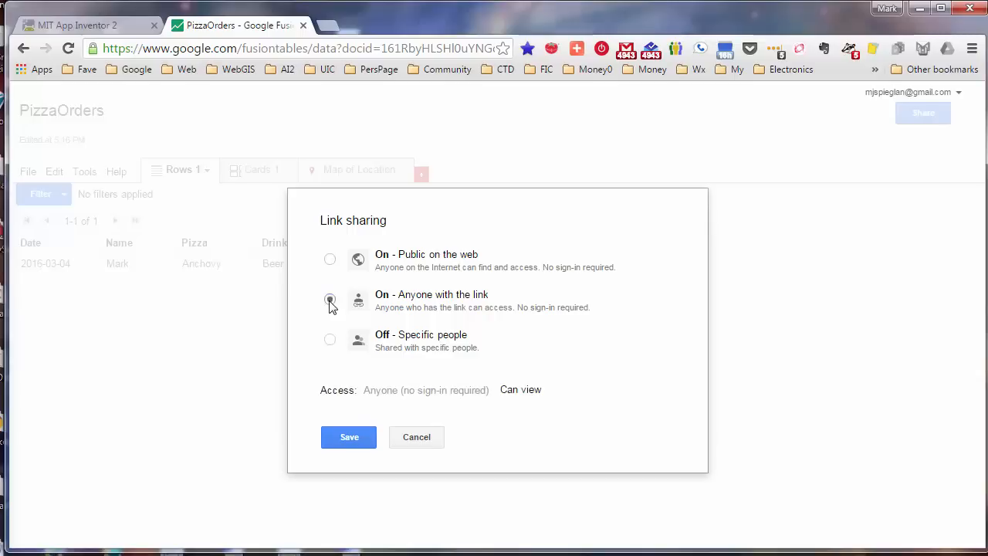
left_click(348, 438)
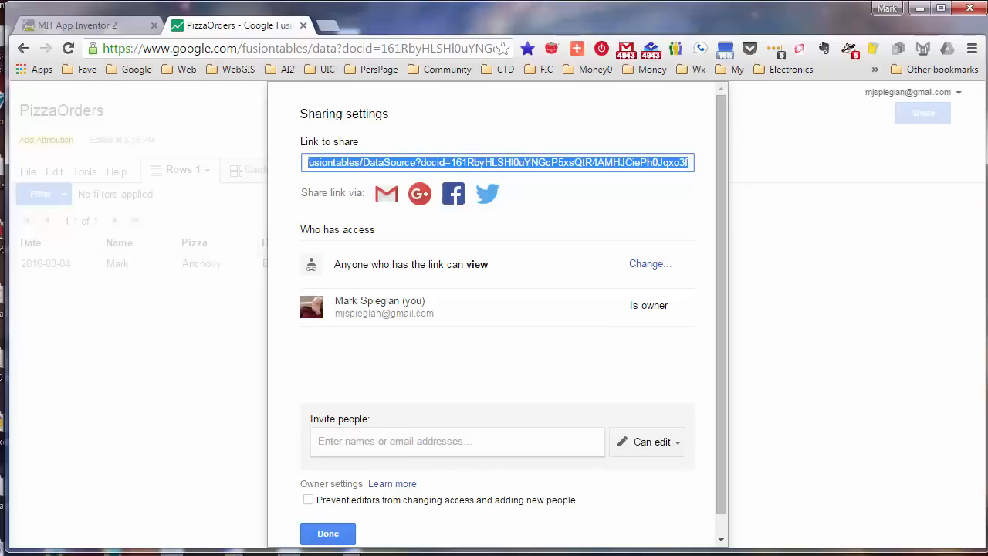
left_click(328, 533)
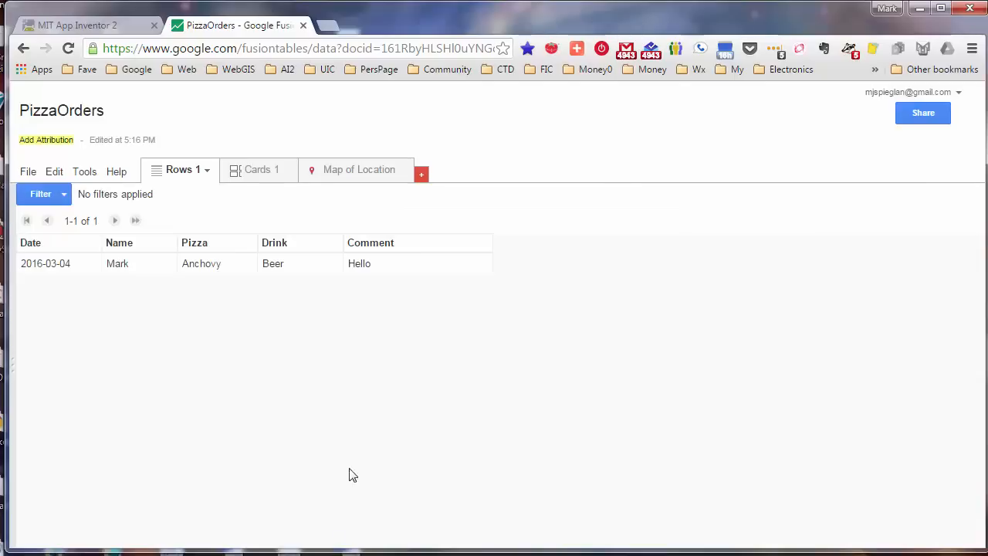
Show the publishing options for the PizzaOrders table, copy its link for email or IM, and close them
left_click(85, 177)
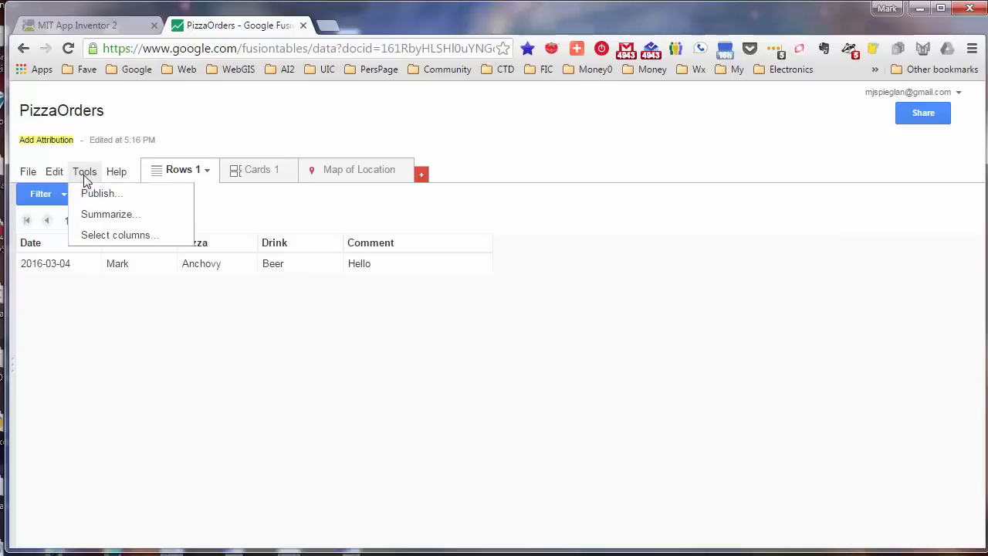
left_click(96, 198)
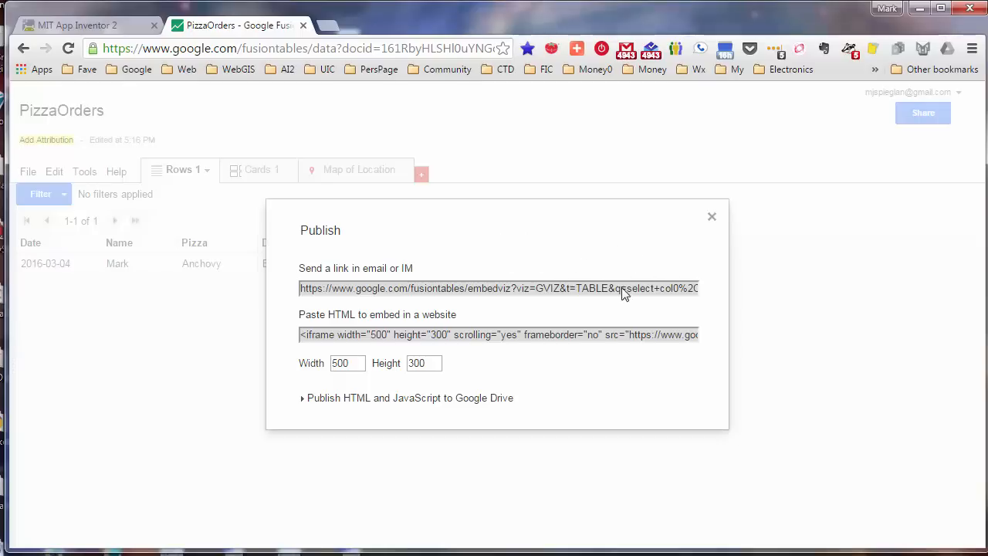
left_click(521, 297)
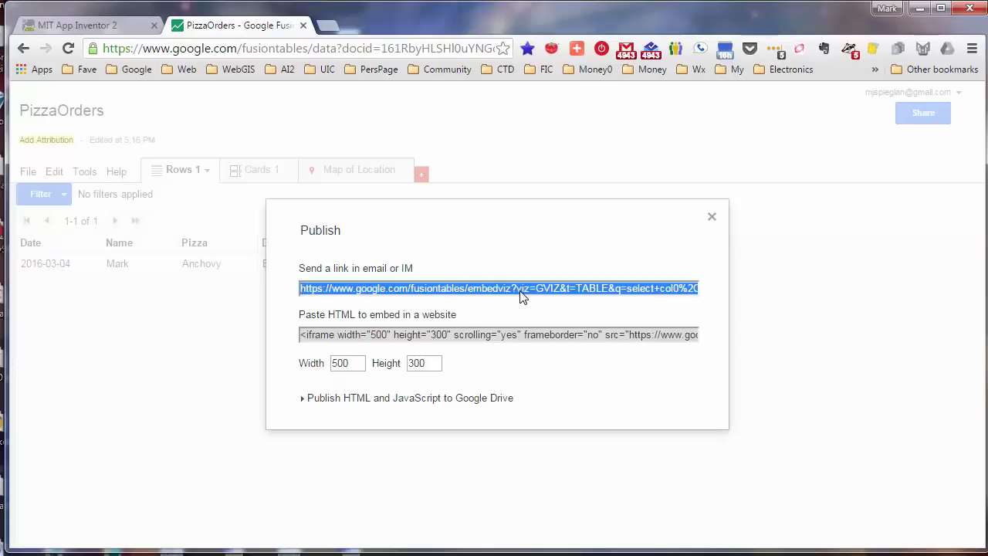
right_click(521, 295)
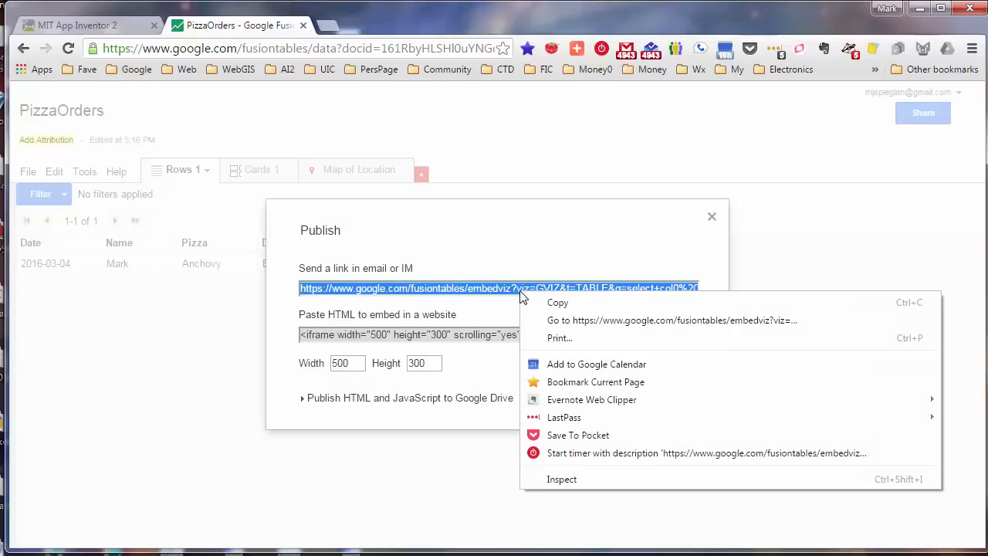
left_click(570, 306)
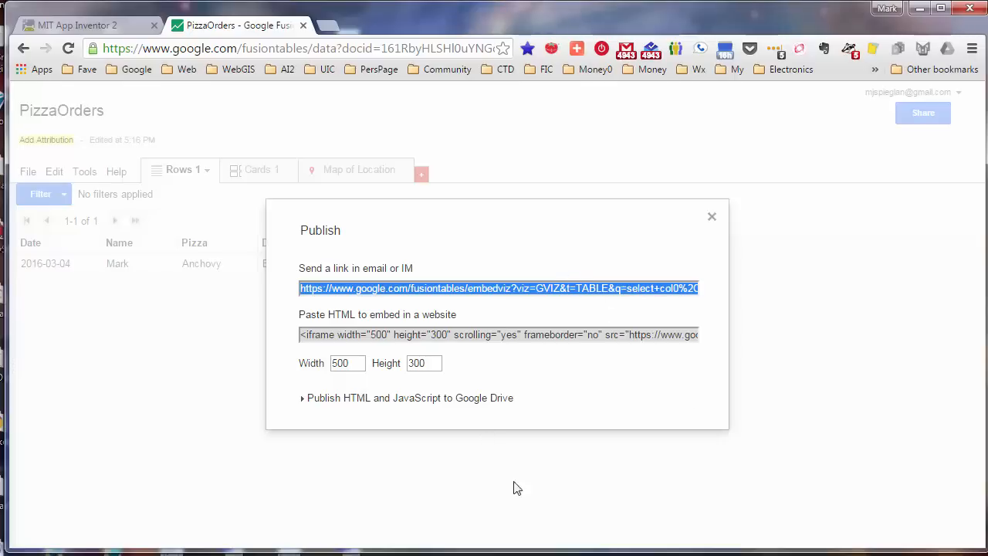
left_click(711, 218)
Switch to MIT App Inventor and replace the TABLE_URL variable's placeholder text with the copied publish link
left_click(100, 26)
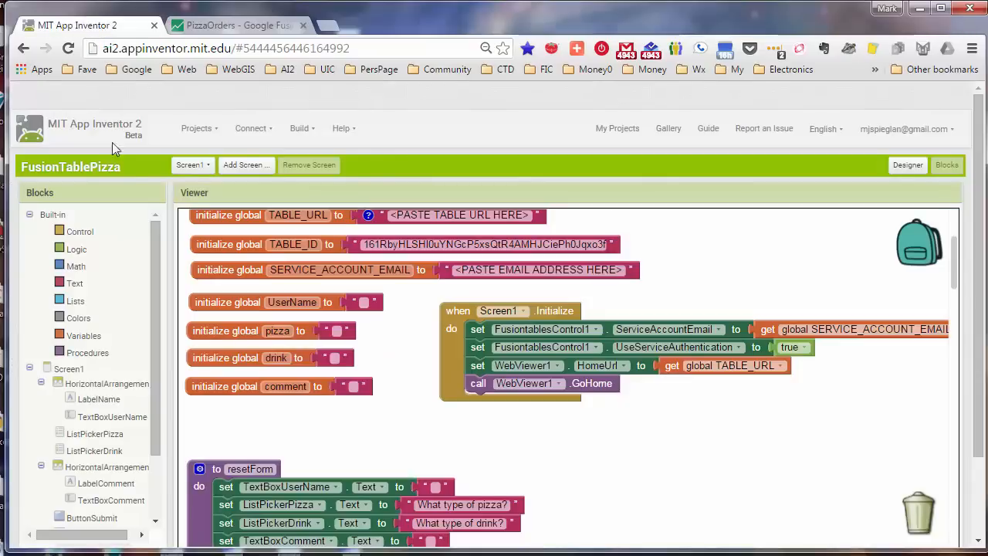
left_click(430, 214)
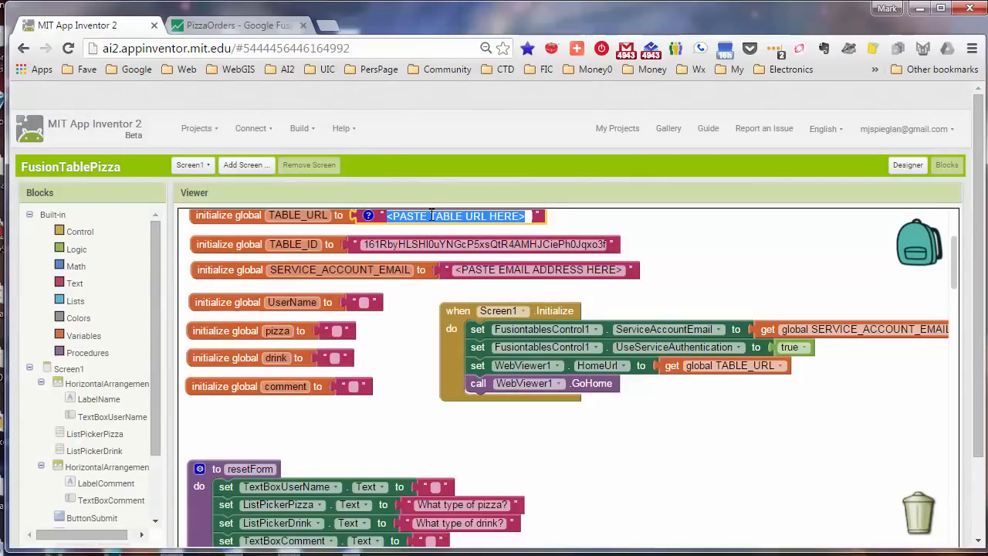
right_click(430, 214)
left_click(502, 261)
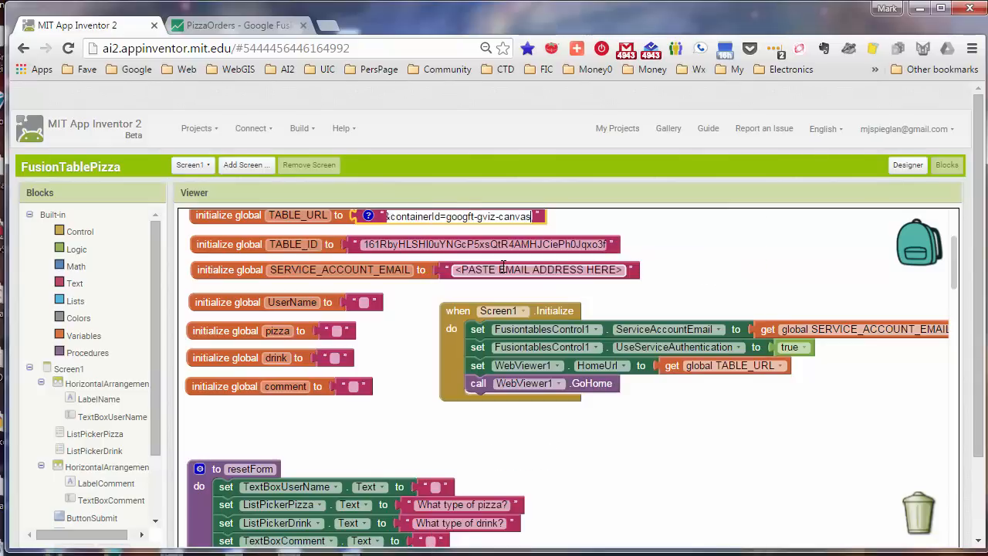
left_click(666, 249)
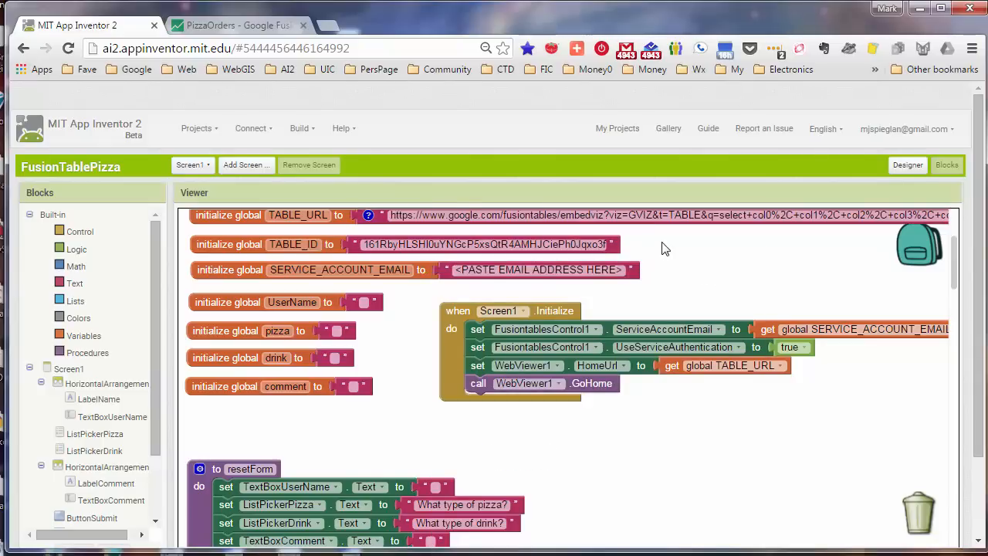
left_click_drag(745, 449, 286, 452)
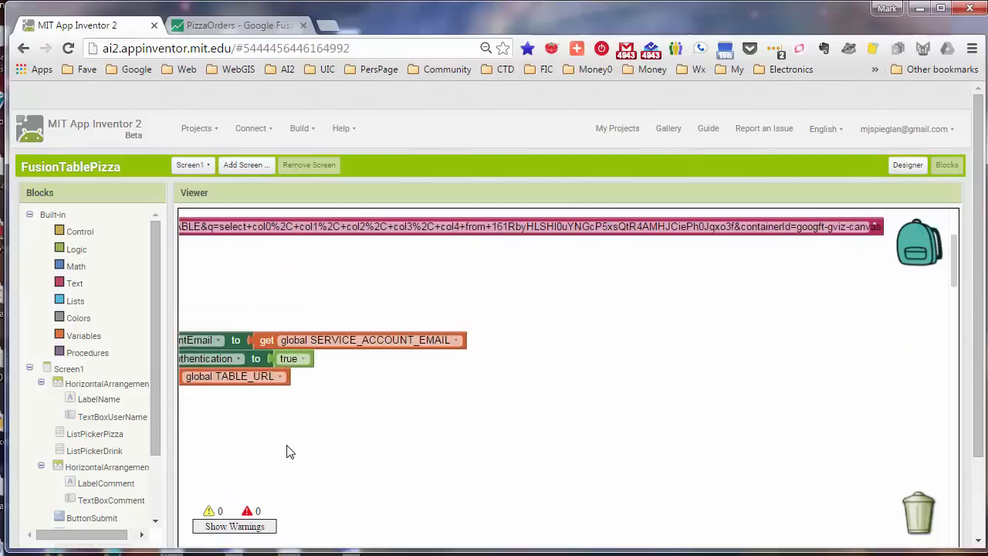
left_click_drag(437, 439, 805, 451)
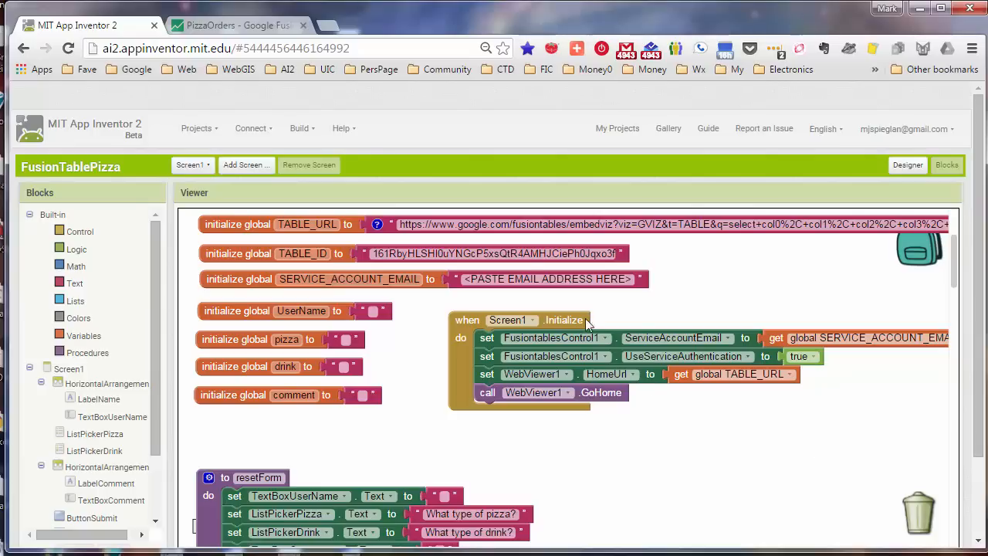
Open the Google Developers Console at console.developers.google.com in a new browser tab and go to the page for managing all projects
left_click(326, 28)
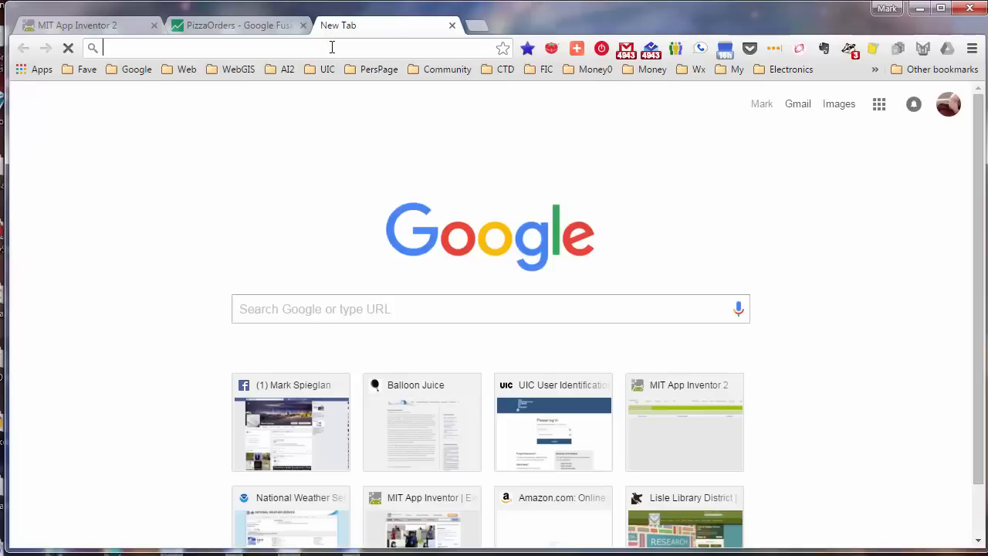
type("c")
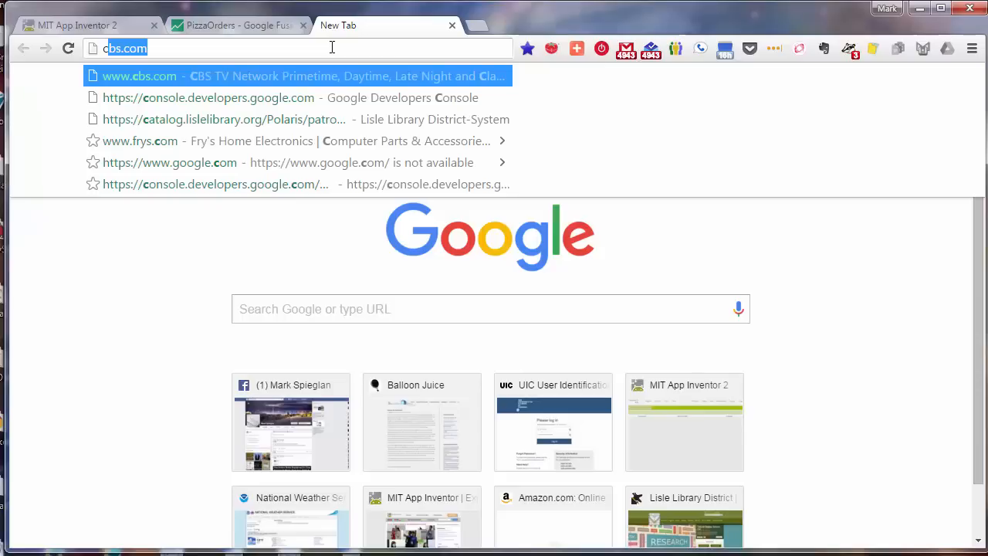
type("onsole.developers.google")
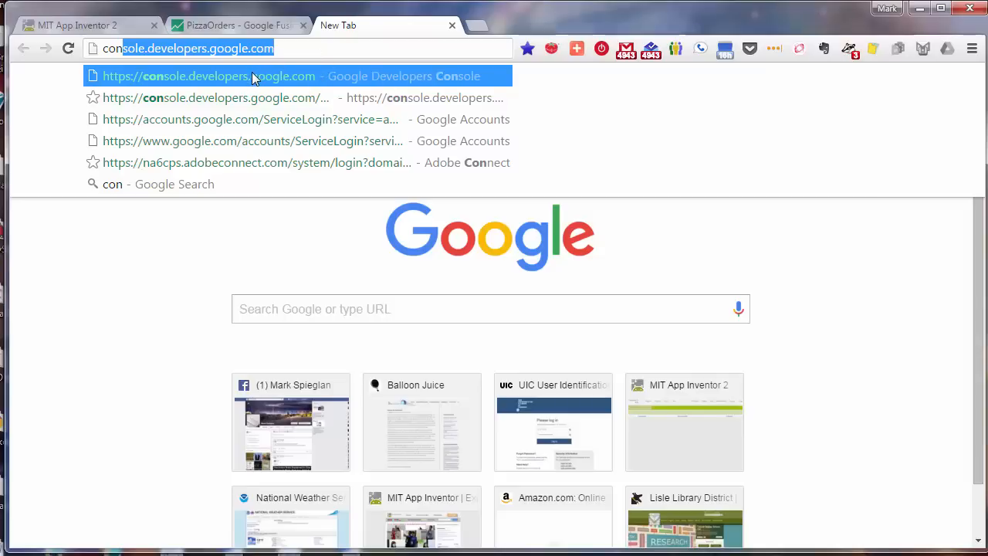
left_click(252, 78)
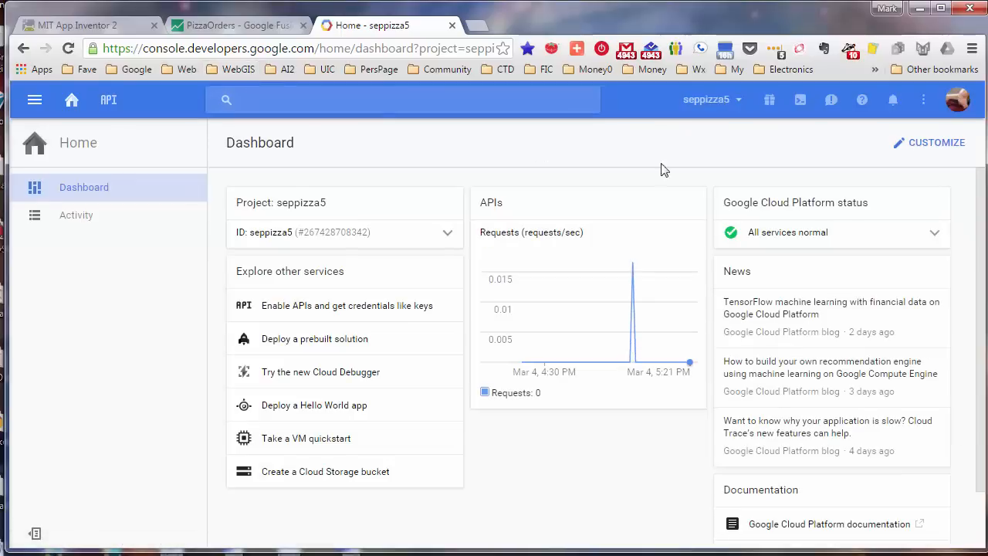
left_click(740, 106)
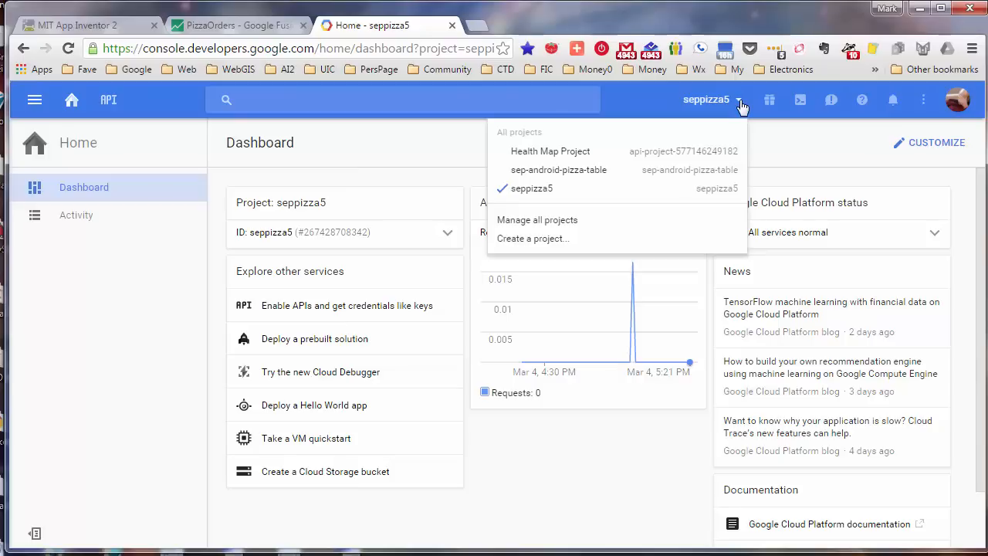
left_click(673, 230)
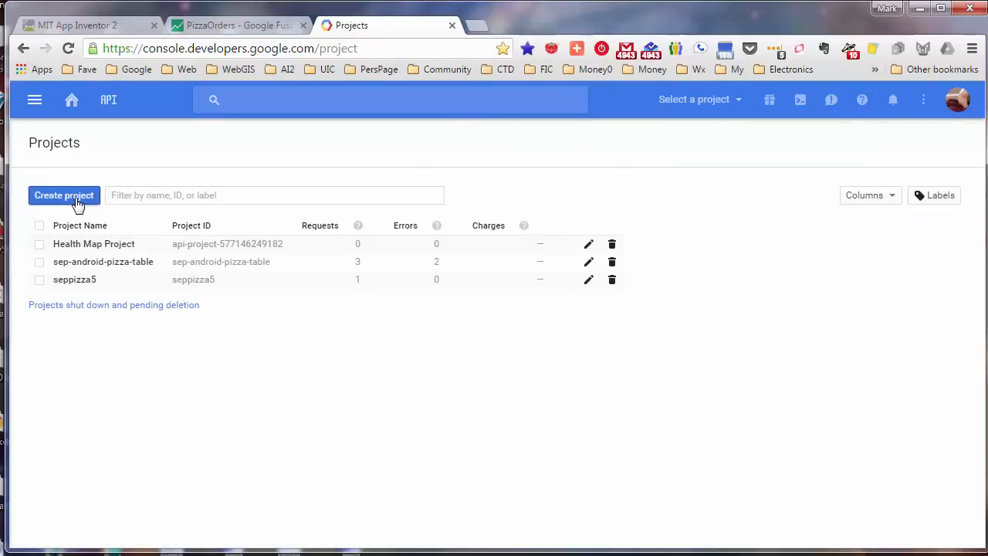
left_click(730, 103)
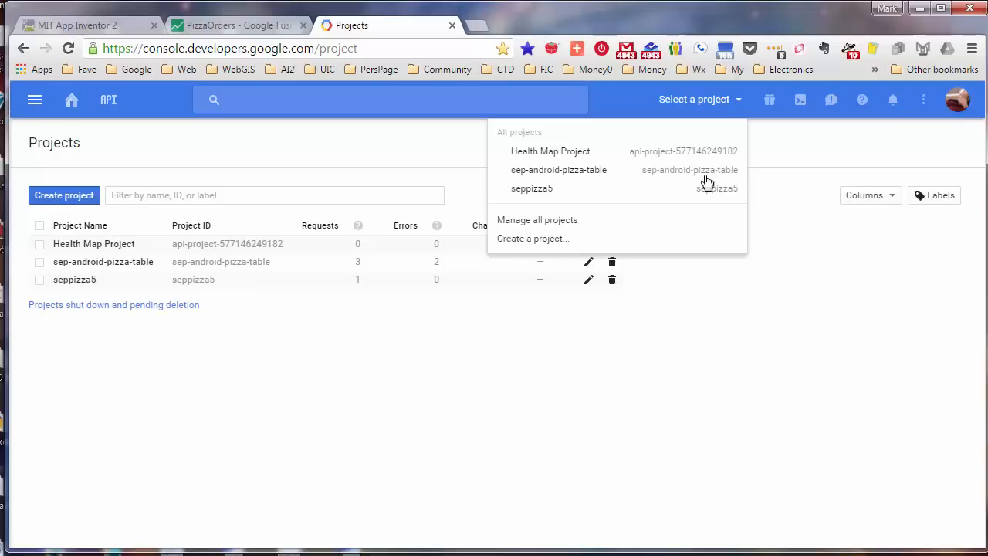
Create a new project named androidpizzafusiontable
left_click(52, 202)
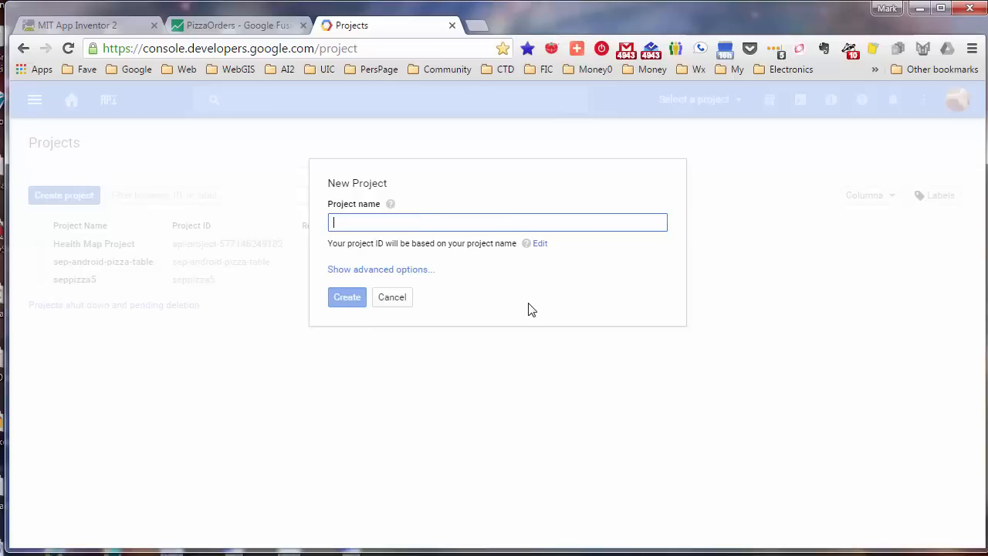
type("pizzafusion")
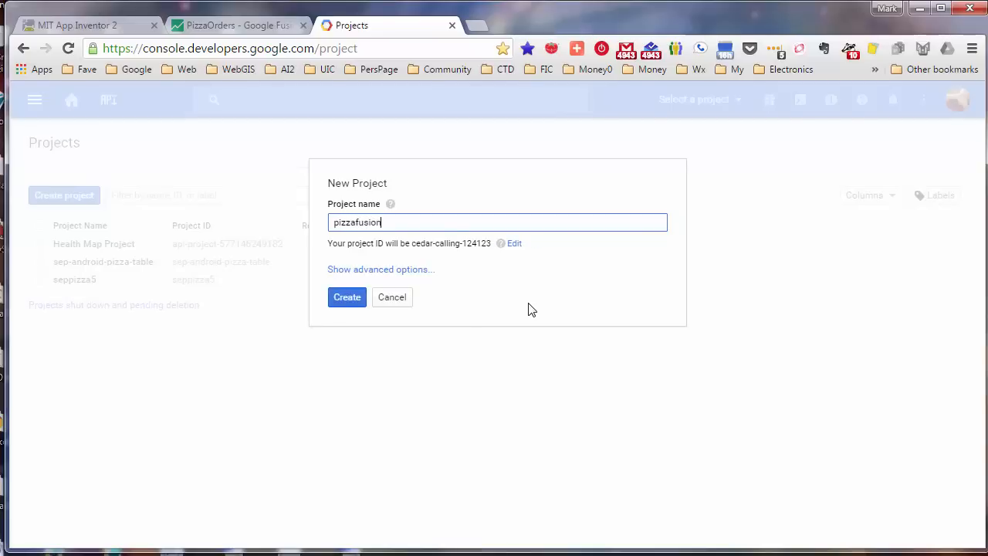
type("table")
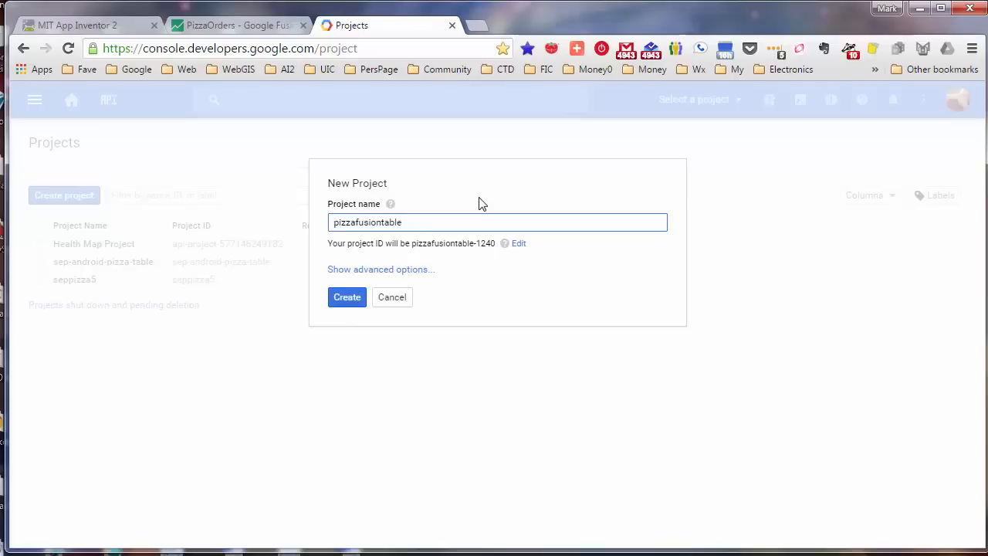
type("And")
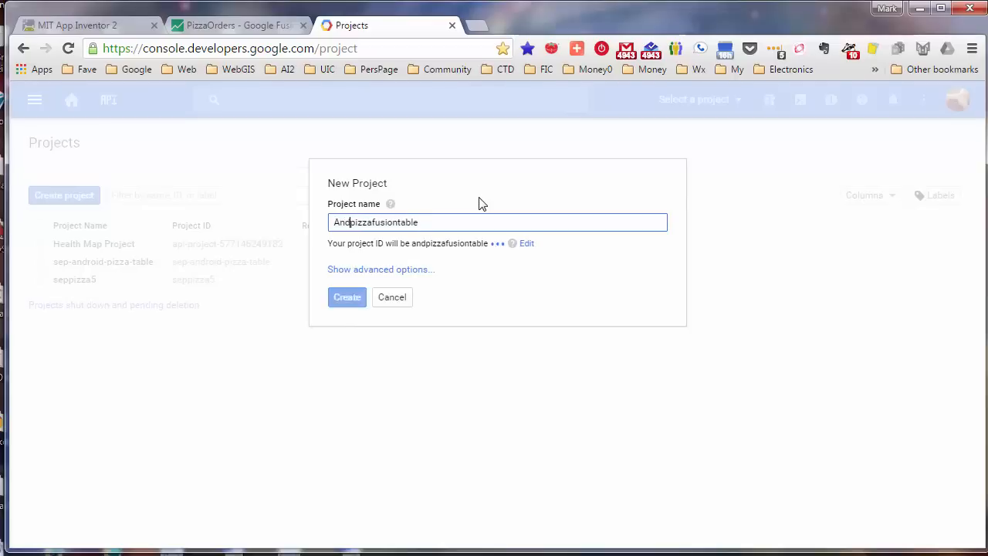
key("BackSpace")
key("BackSpace")
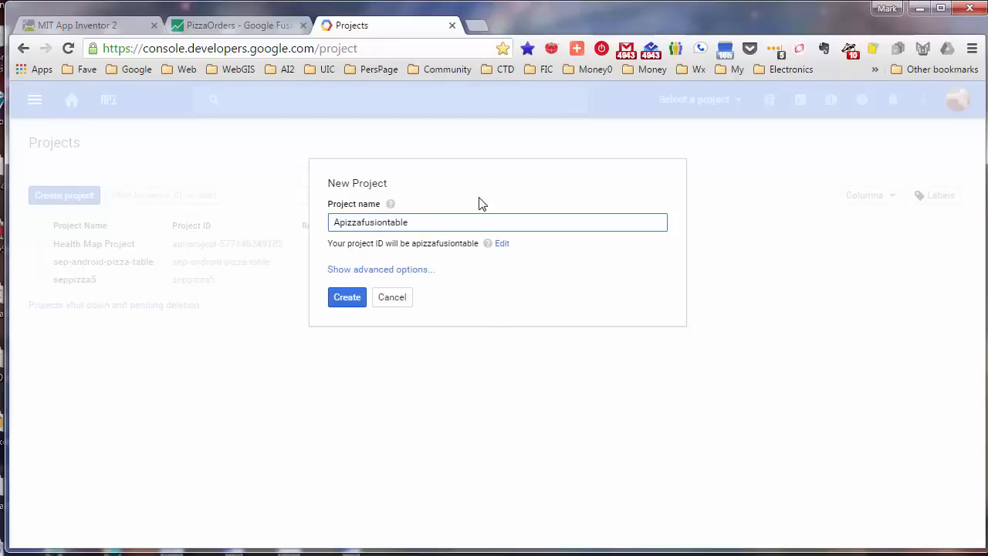
key("BackSpace")
type("andro")
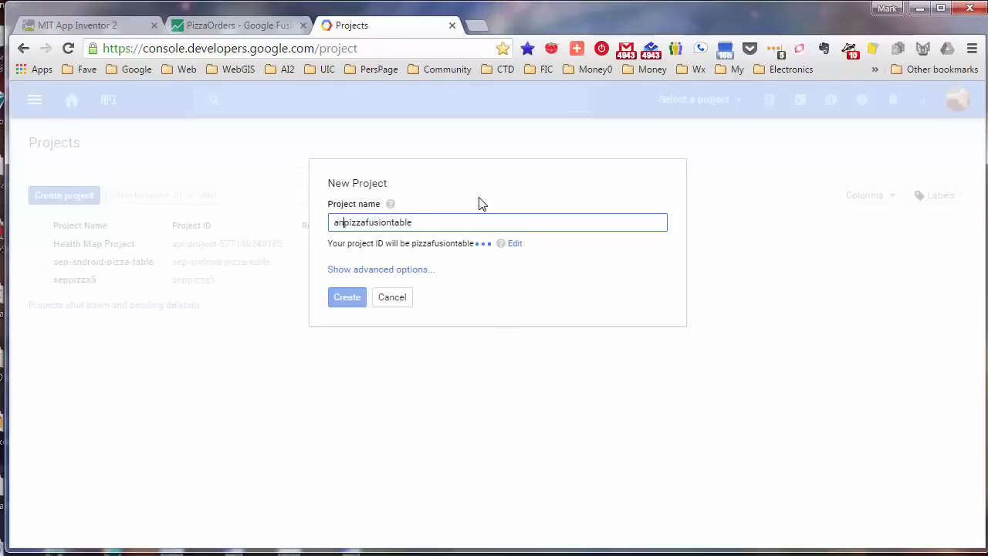
type("id")
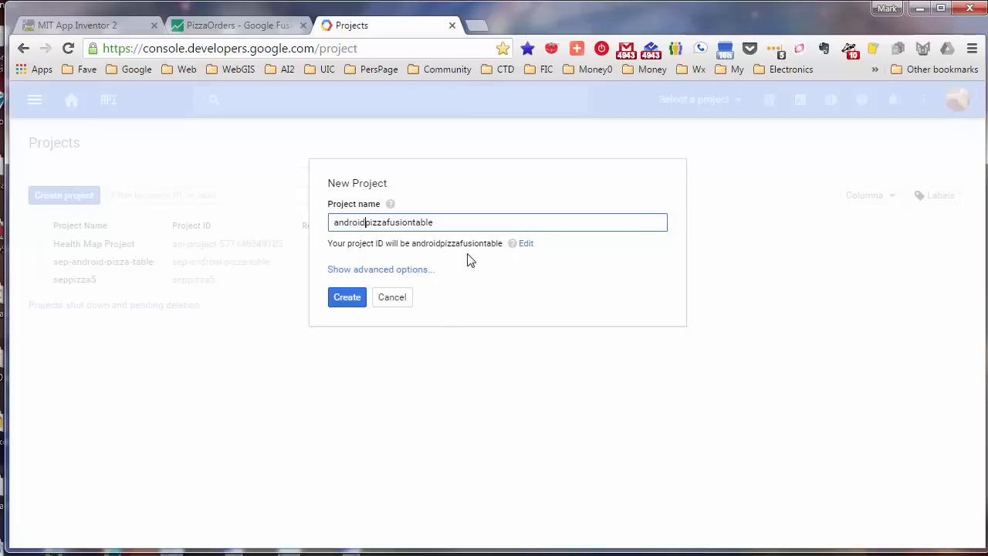
left_click(345, 298)
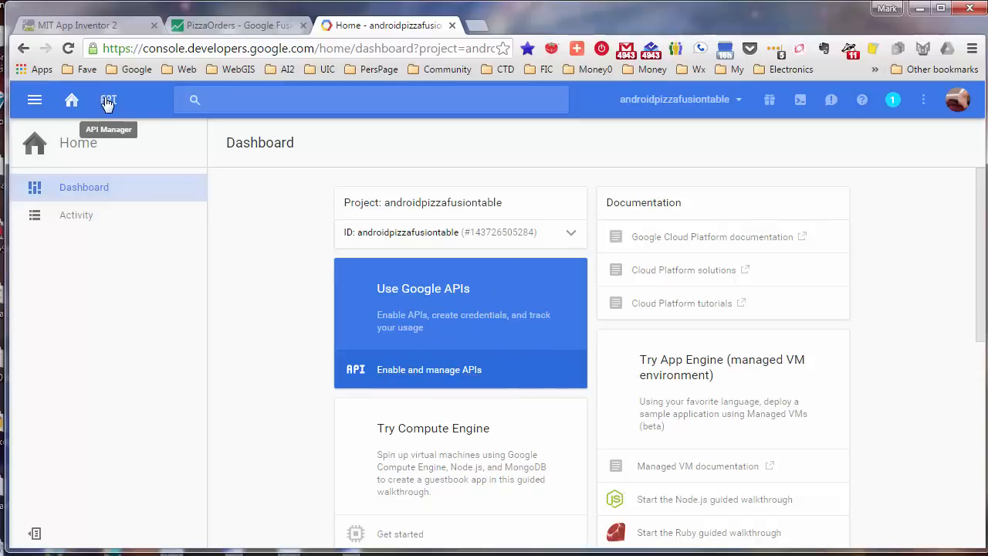
Find the Fusion Tables API among the available Google APIs and enable it for the androidpizzafusiontable project
left_click(447, 374)
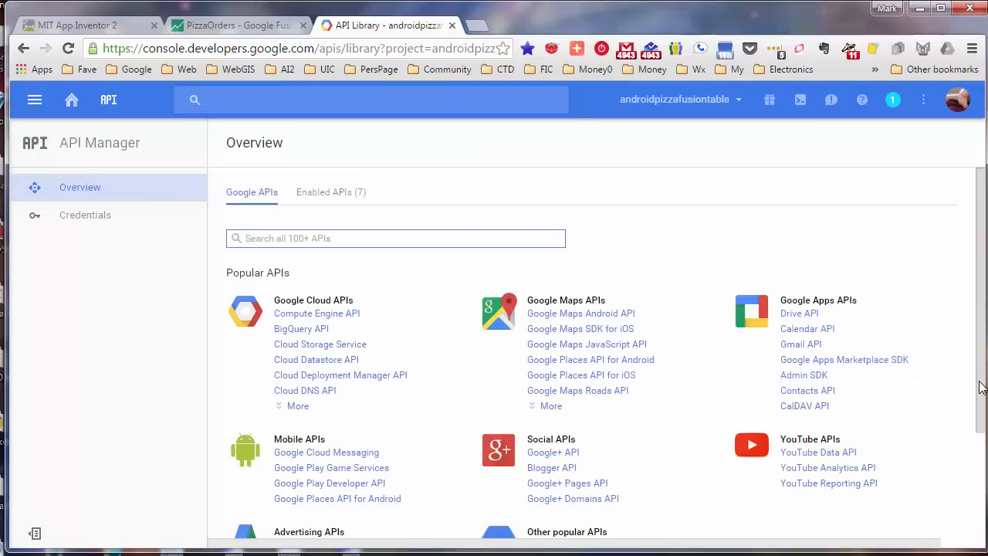
scroll(965, 401, "down", 2)
scroll(964, 452, "down", 2)
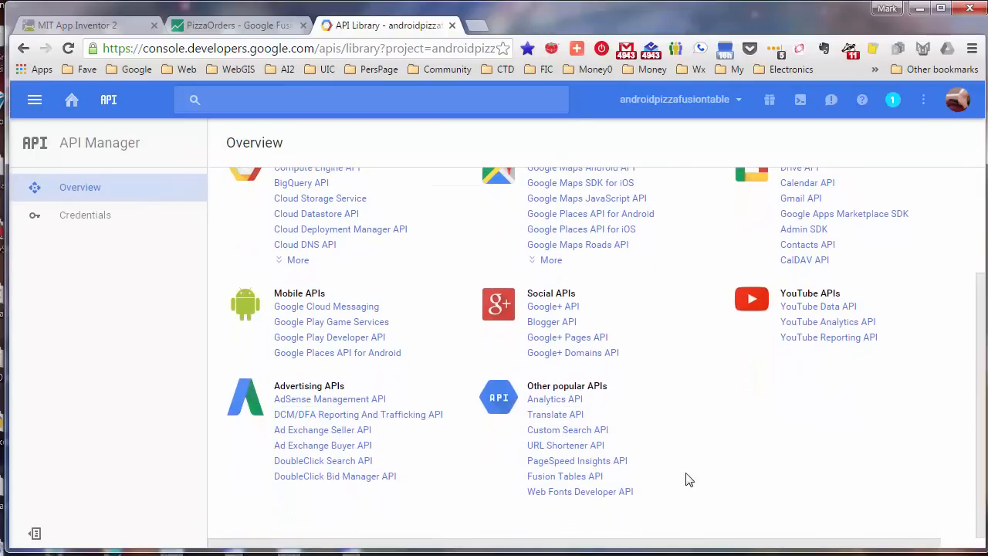
left_click(574, 480)
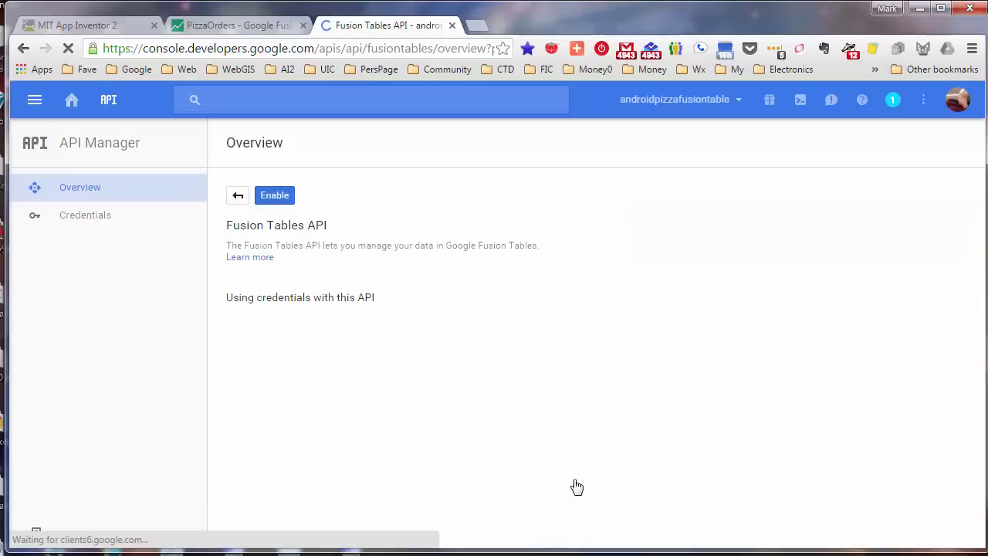
left_click(274, 198)
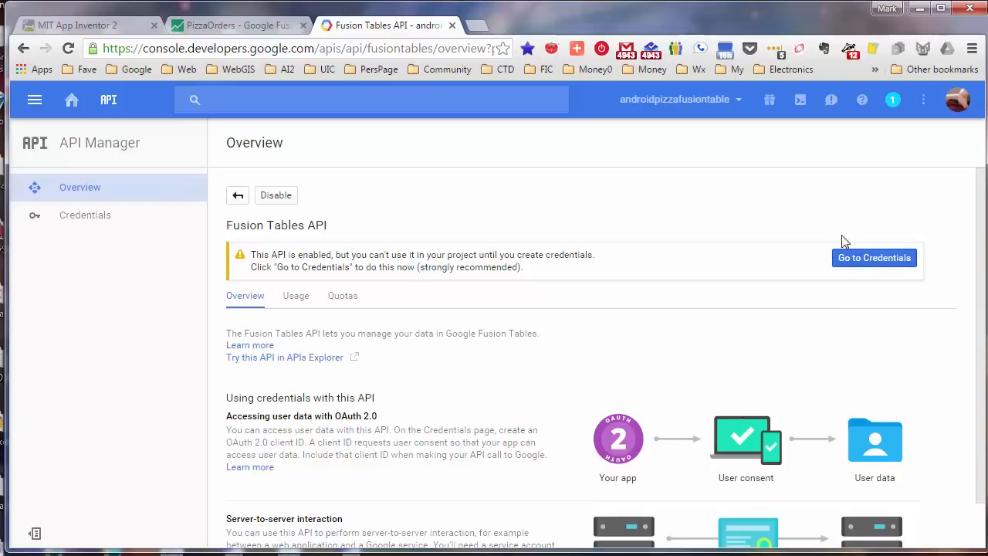
Start a service account key credential for the project, using a new service account named student
left_click(82, 223)
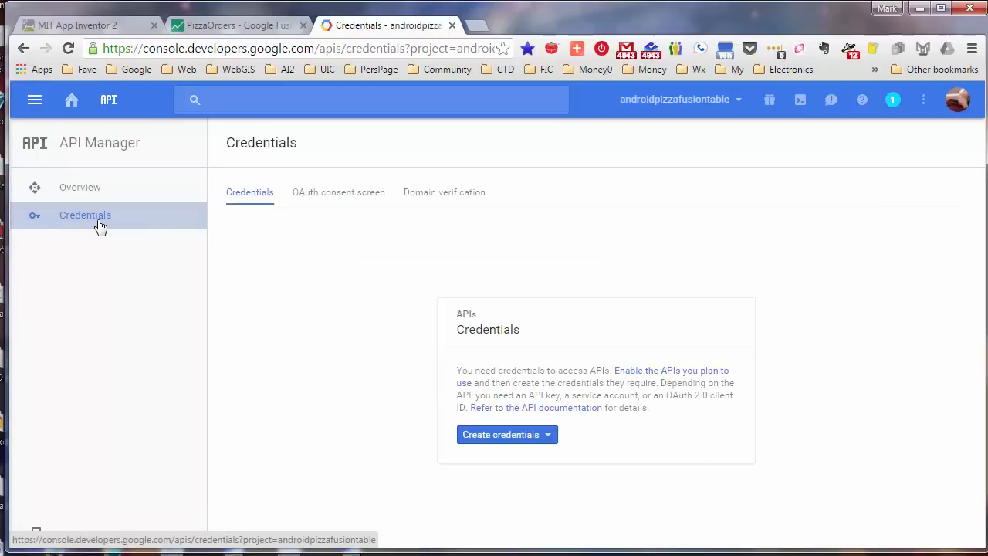
left_click(507, 440)
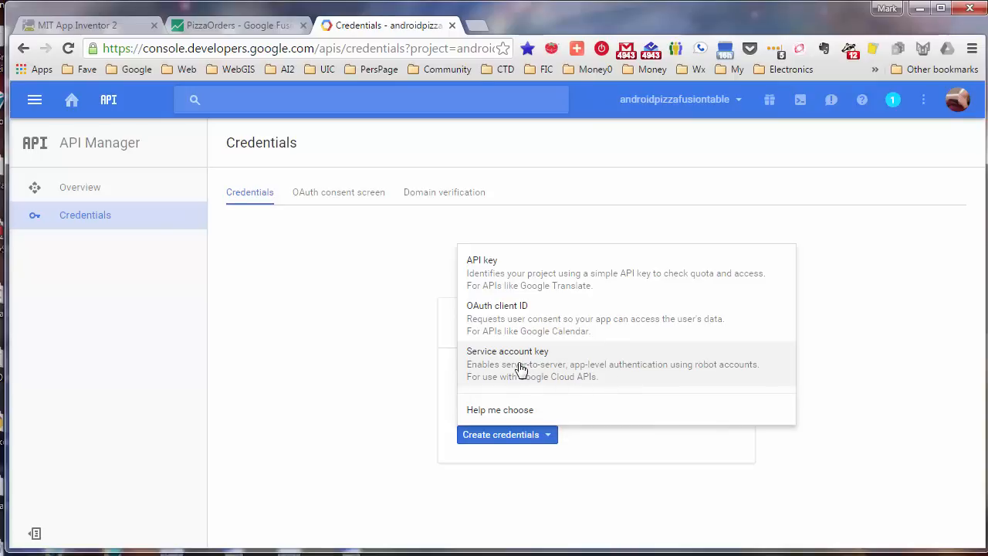
left_click(539, 366)
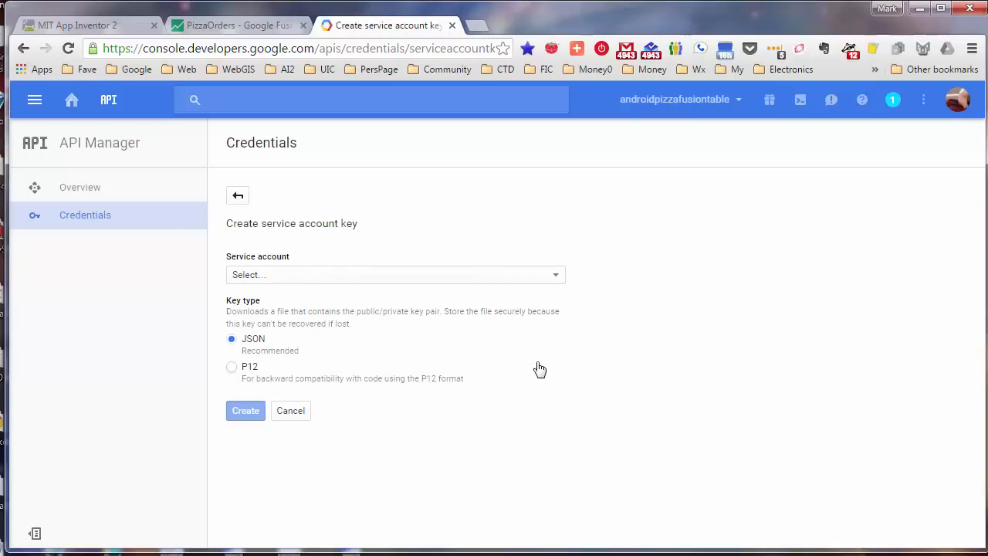
left_click(556, 275)
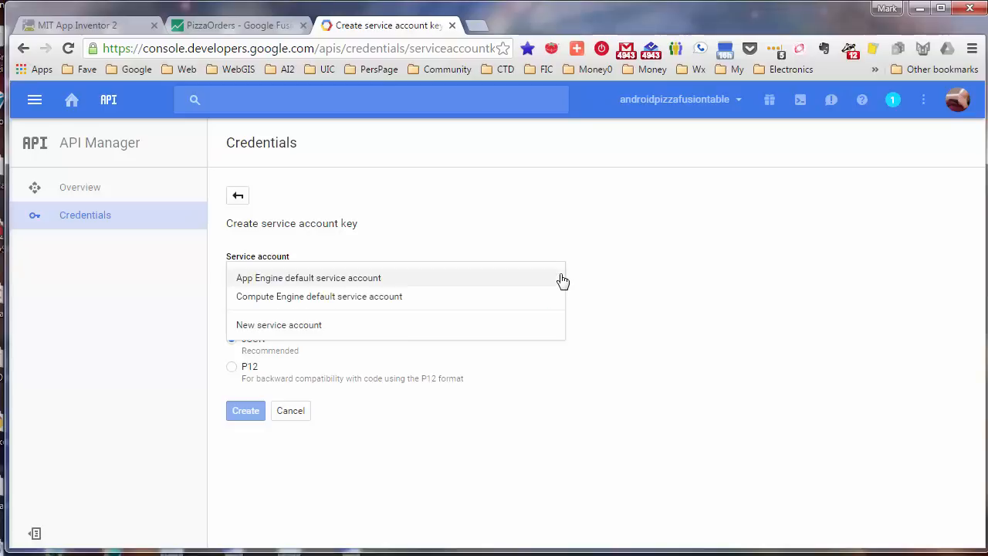
left_click(458, 332)
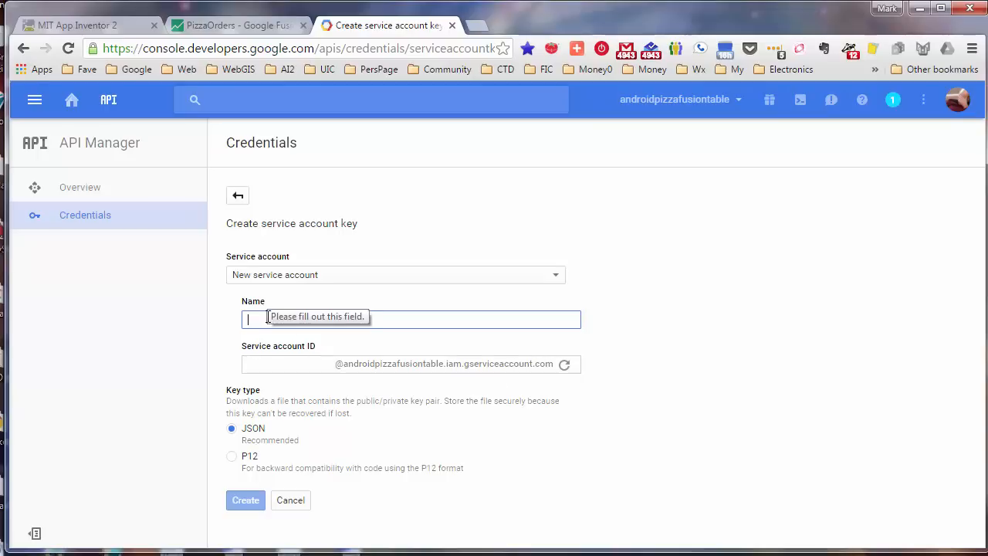
type("student")
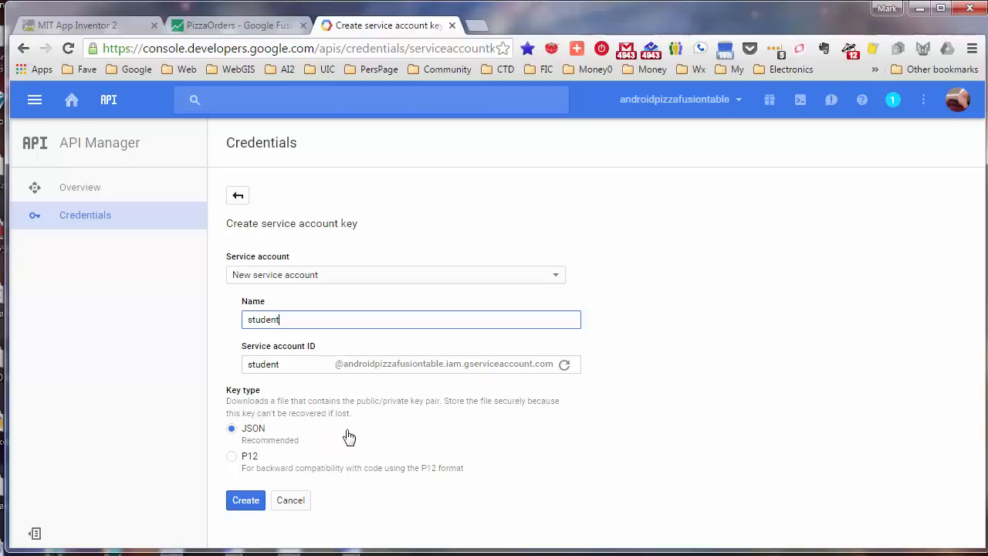
Create the key in P12 format and save the key file to the Desktop under its suggested name
left_click(233, 460)
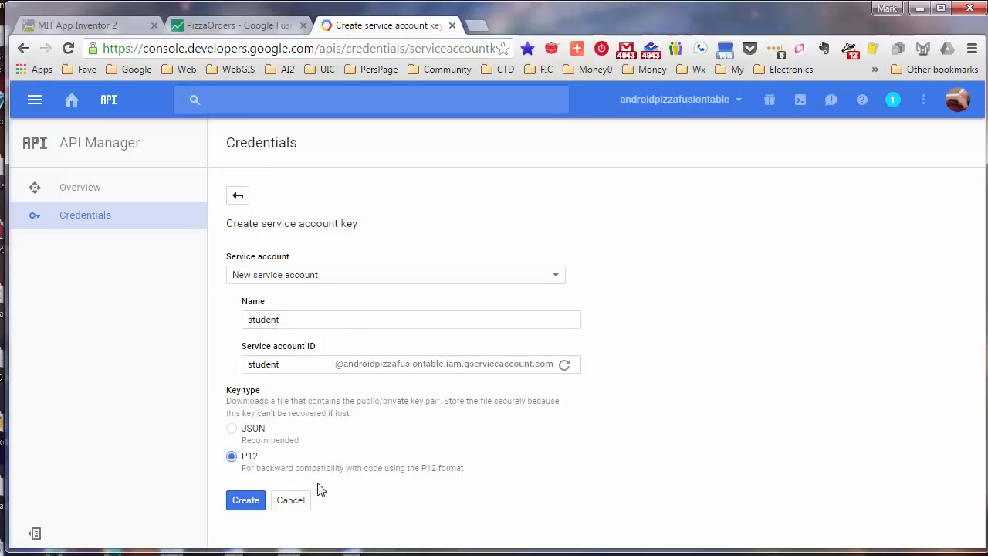
left_click(243, 503)
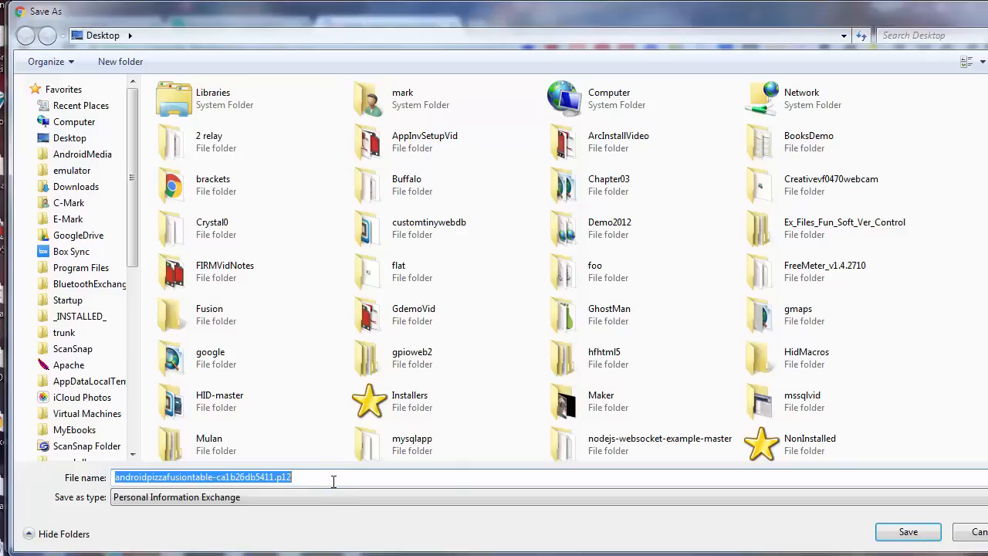
left_click(911, 536)
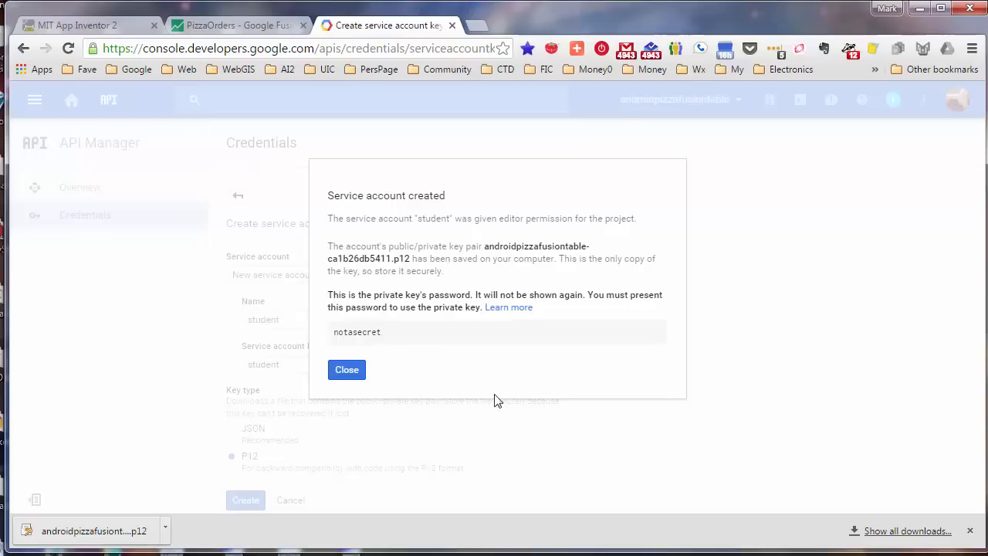
left_click(347, 371)
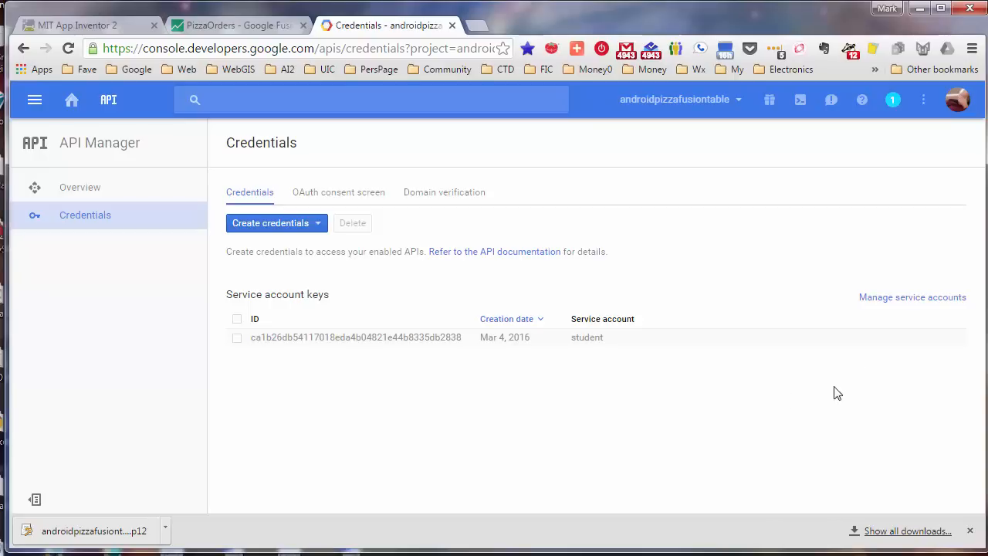
Go to the project's service account management page and copy the student account's email address
left_click(911, 301)
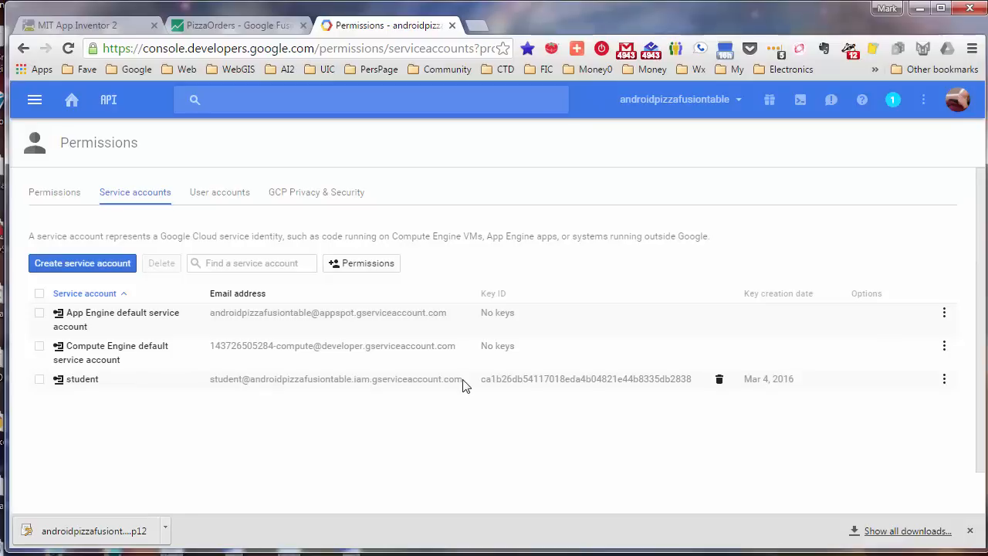
left_click_drag(439, 381, 213, 389)
key("ctrl+c")
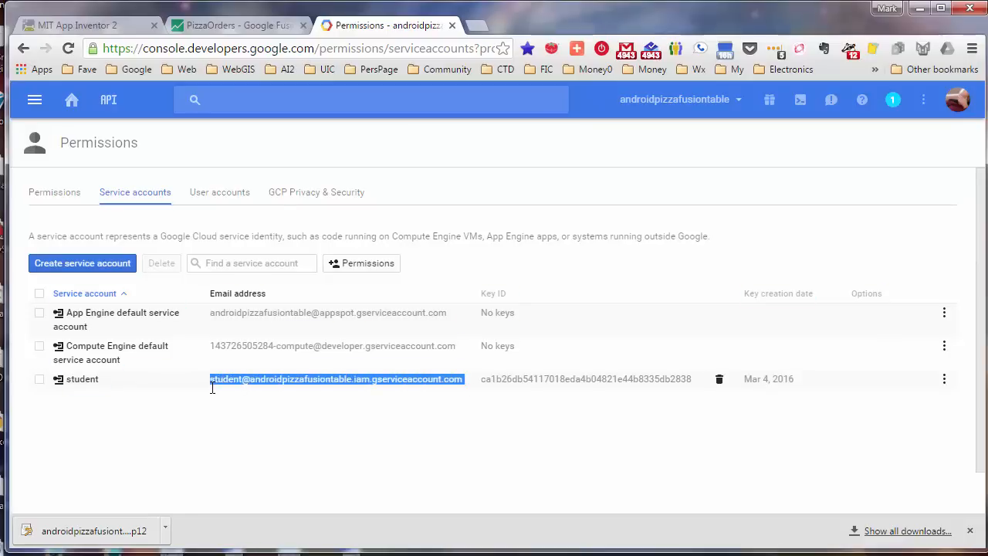
right_click(324, 379)
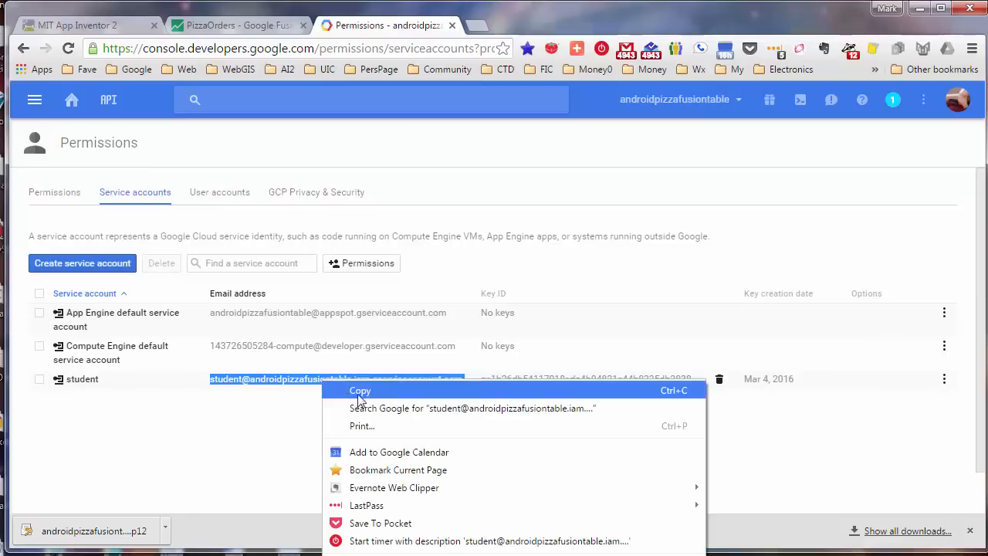
left_click(404, 390)
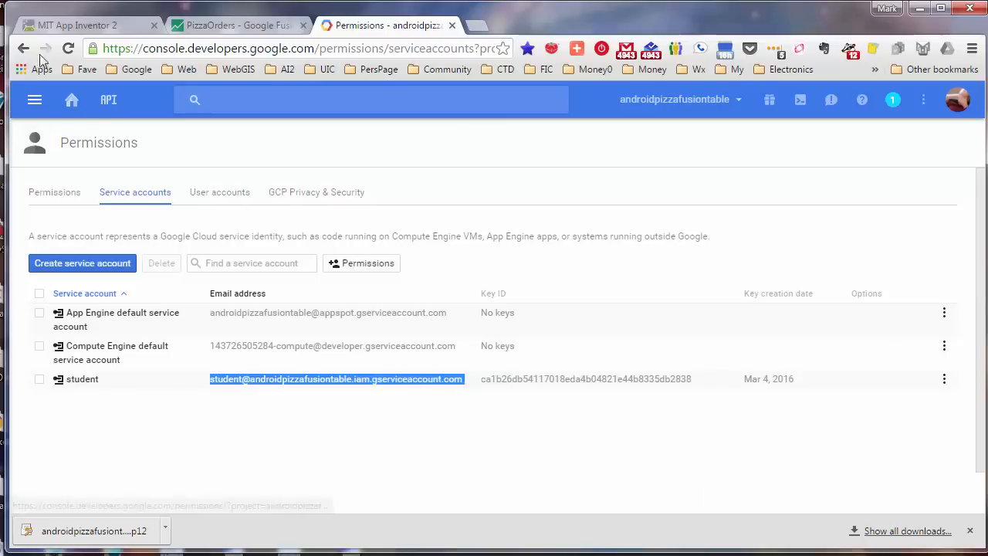
Switch to MIT App Inventor and replace the SERVICE_ACCOUNT_EMAIL variable's placeholder text with the copied service account email
left_click(70, 27)
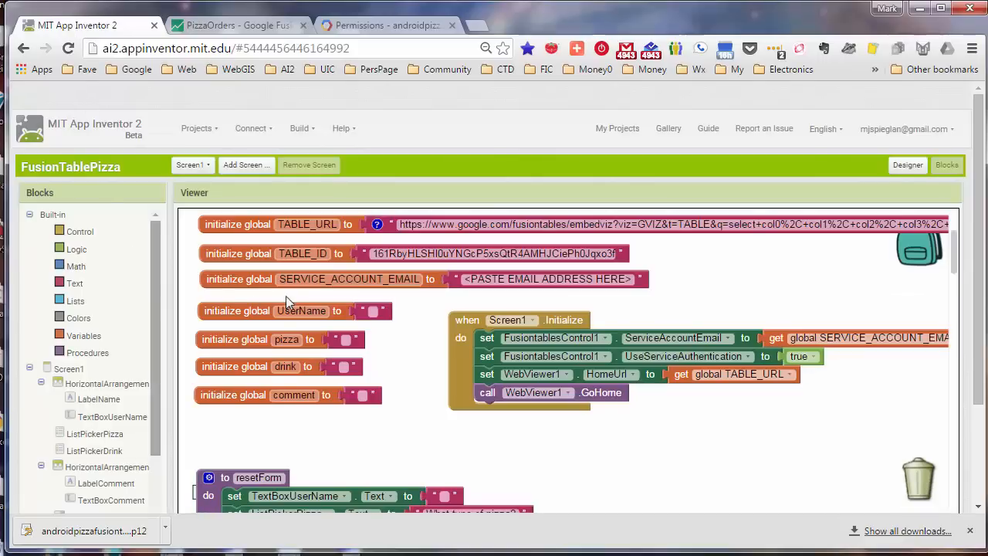
left_click(567, 279)
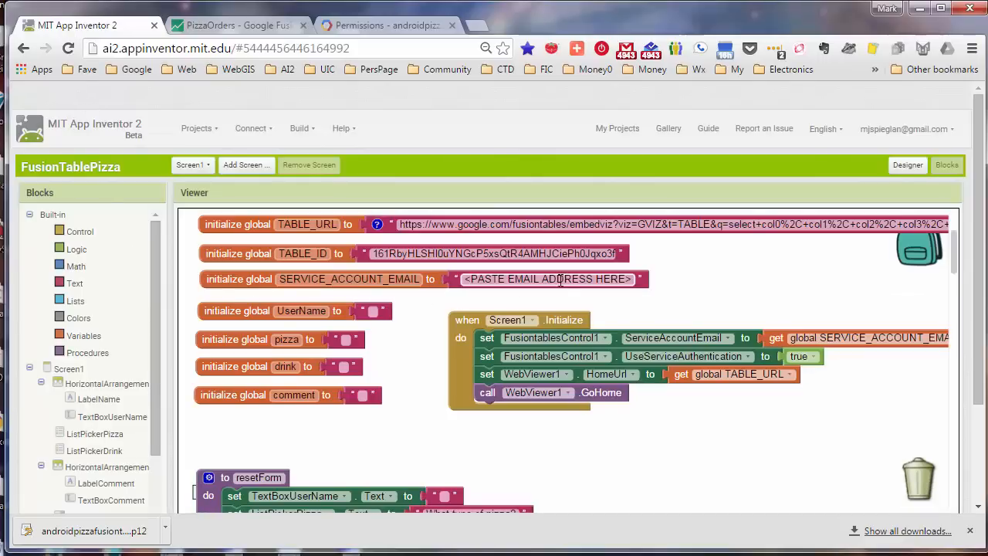
left_click(561, 280)
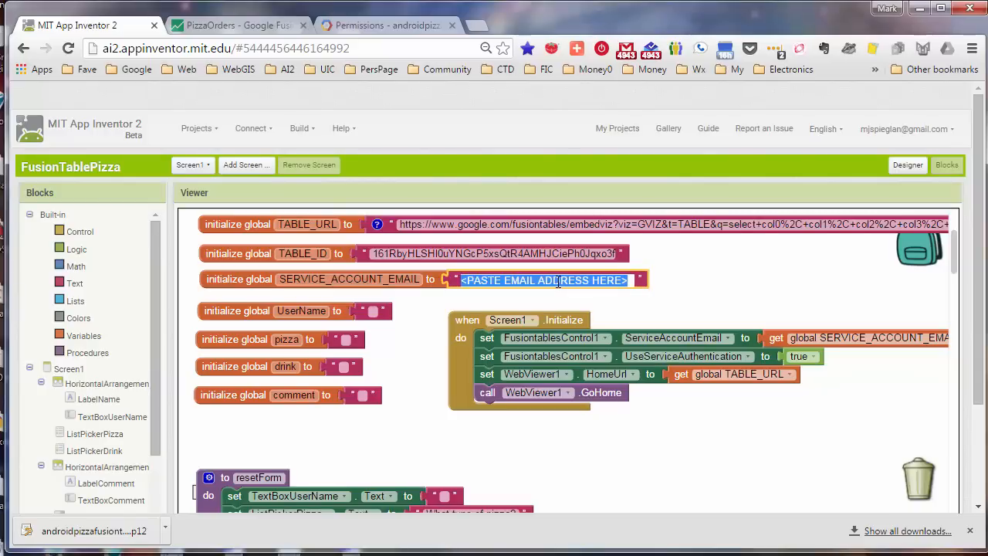
right_click(558, 283)
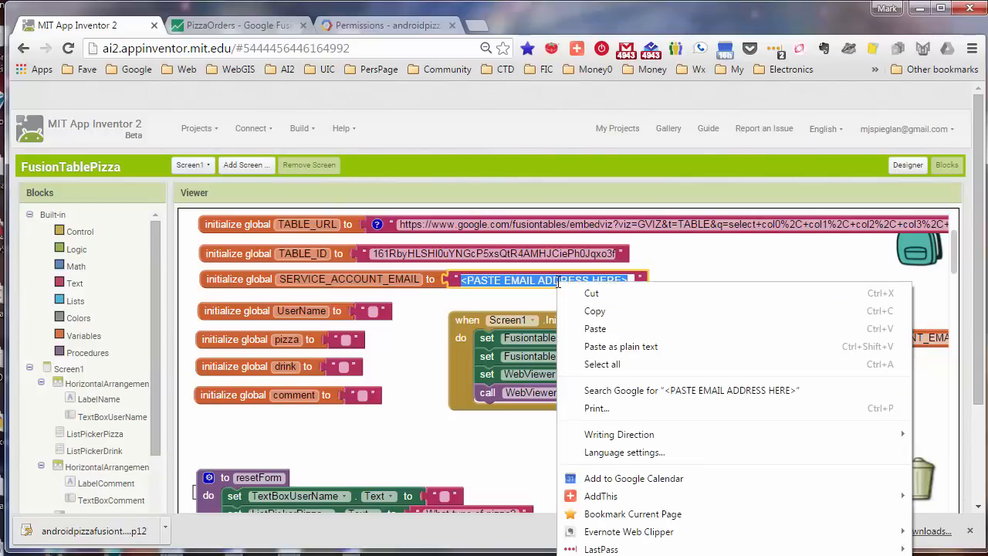
left_click(668, 328)
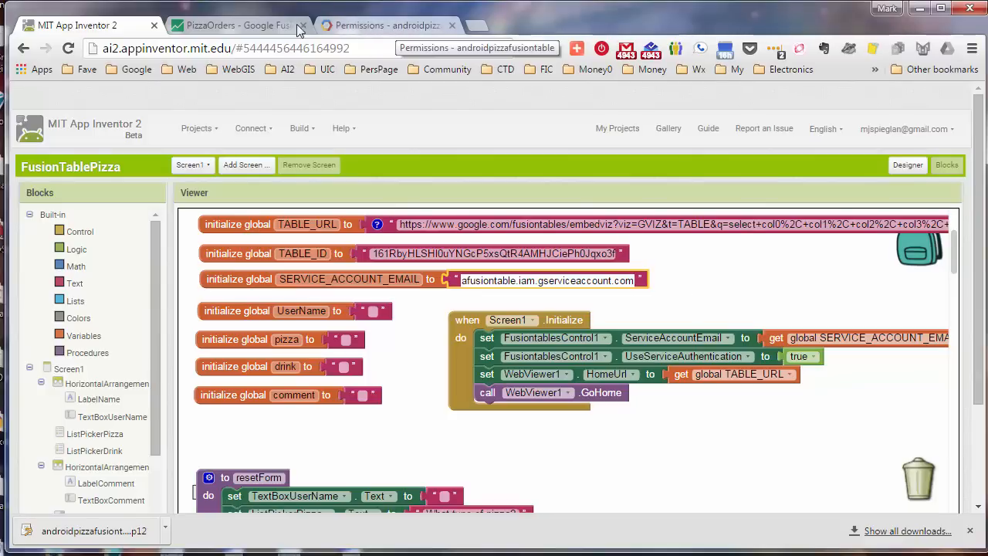
Switch to the PizzaOrders Fusion Table and enter the copied service account email as an invitee in its sharing settings
left_click(237, 26)
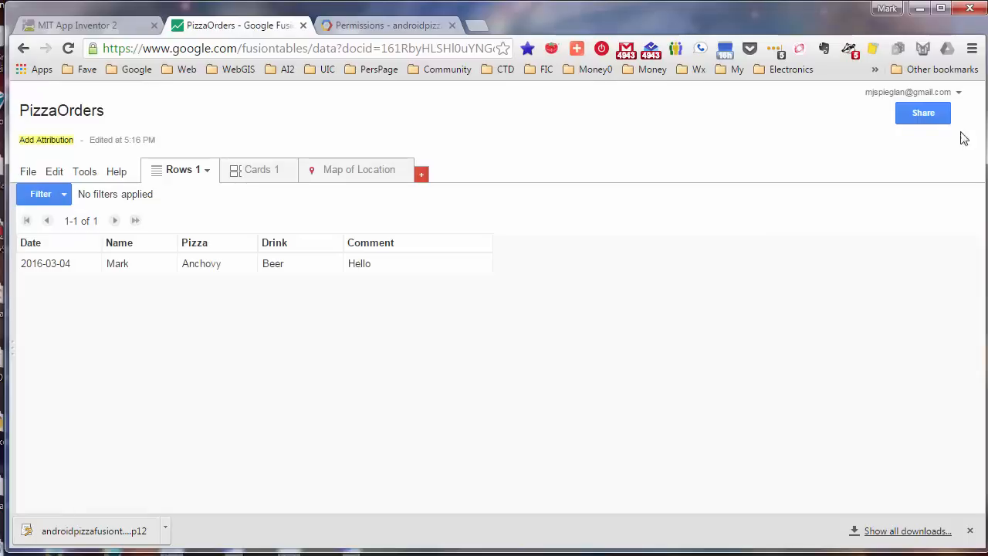
left_click(929, 115)
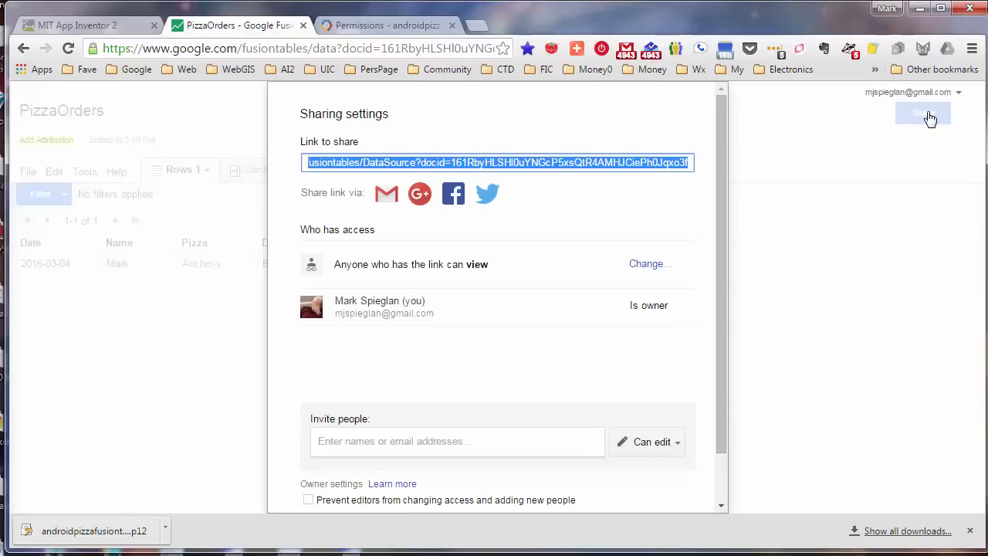
left_click(330, 445)
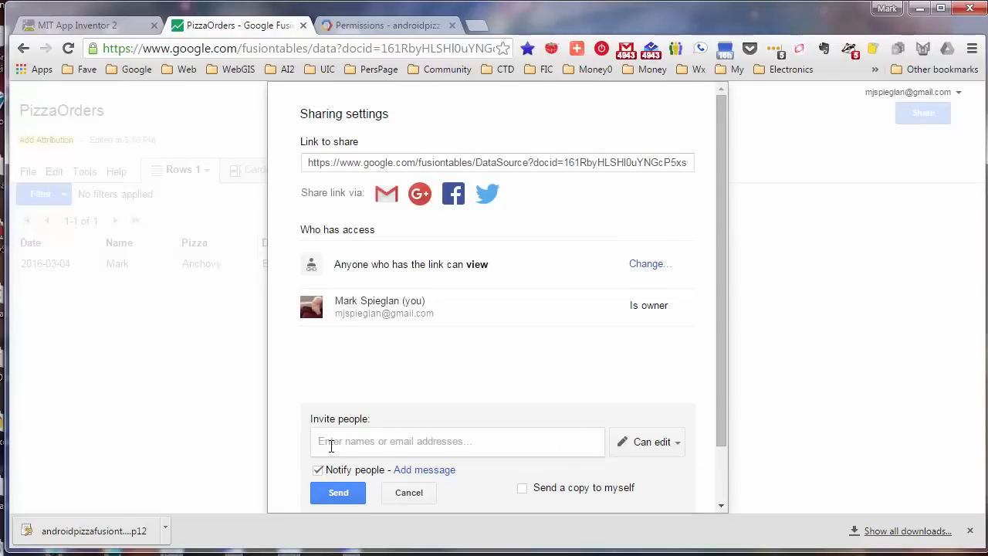
key("ctrl+v")
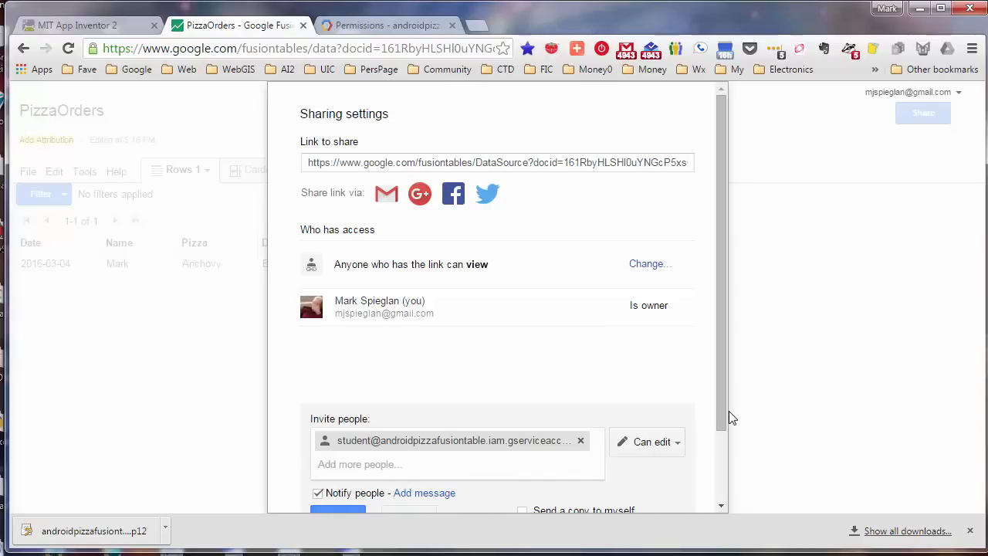
Share the table with the service account as Can edit, without notifying people, and finish the sharing settings
left_click_drag(722, 415, 711, 487)
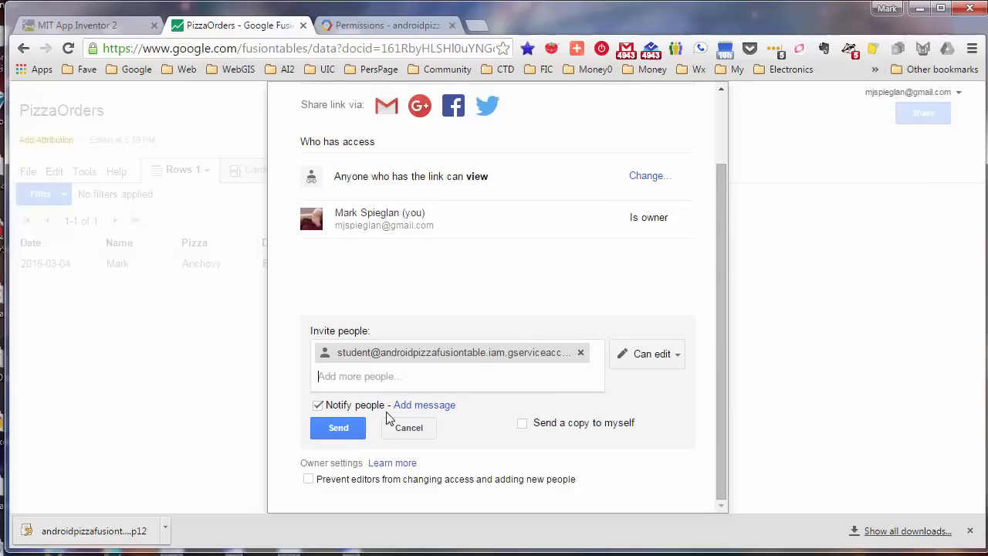
left_click(317, 405)
left_click(318, 405)
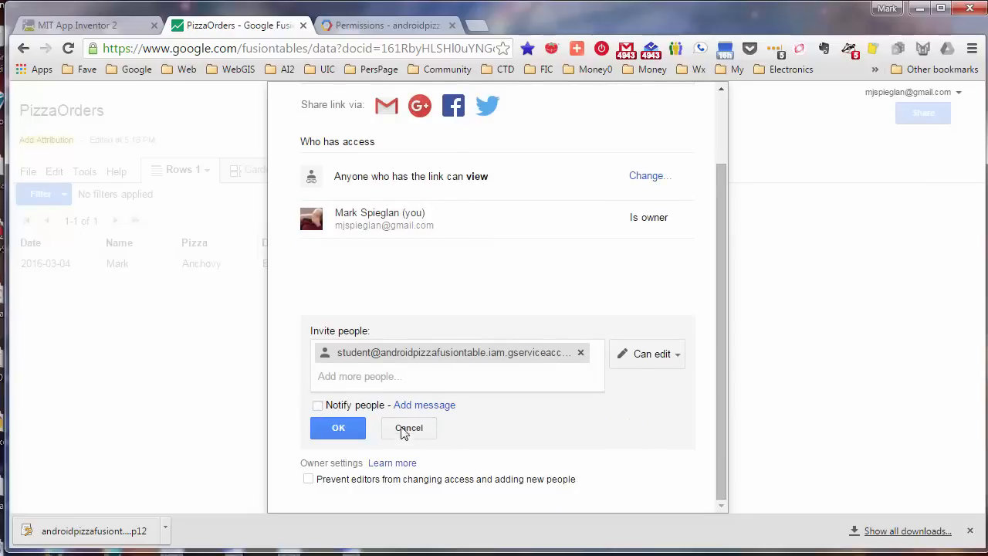
left_click(342, 433)
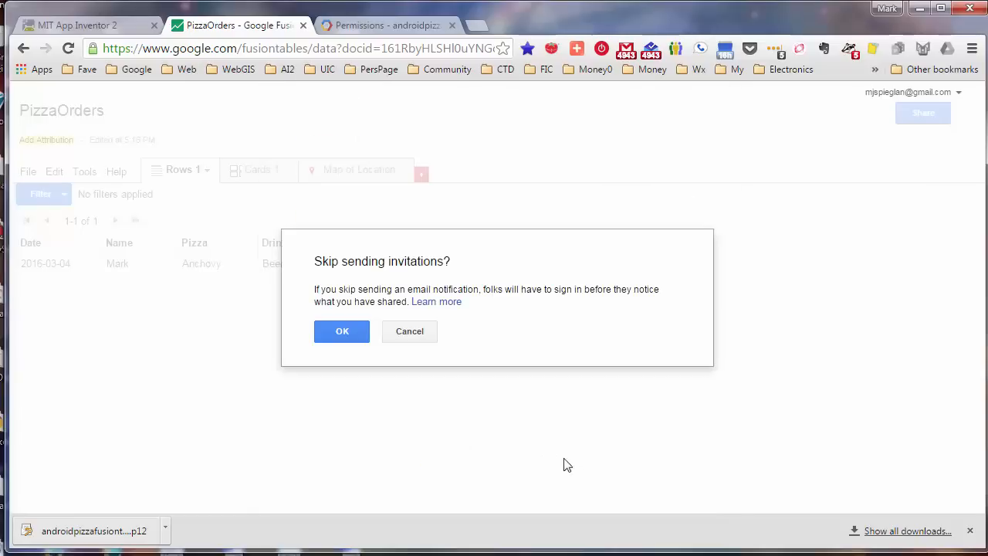
left_click(344, 335)
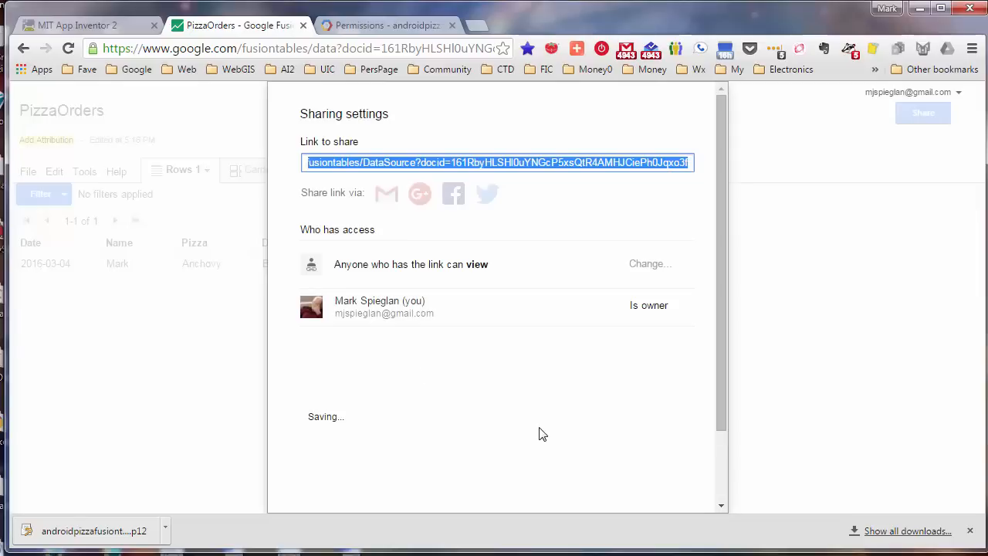
left_click_drag(719, 400, 716, 492)
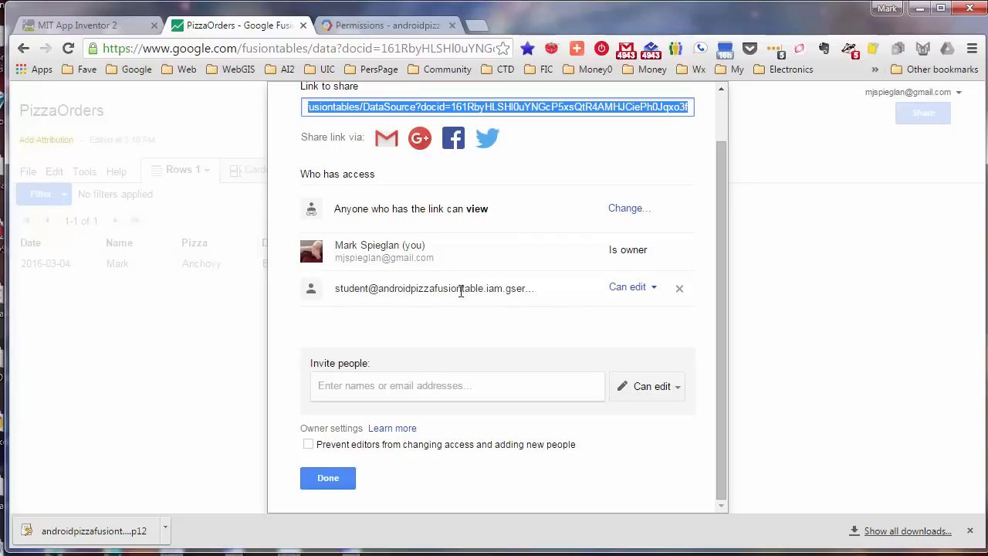
left_click(327, 478)
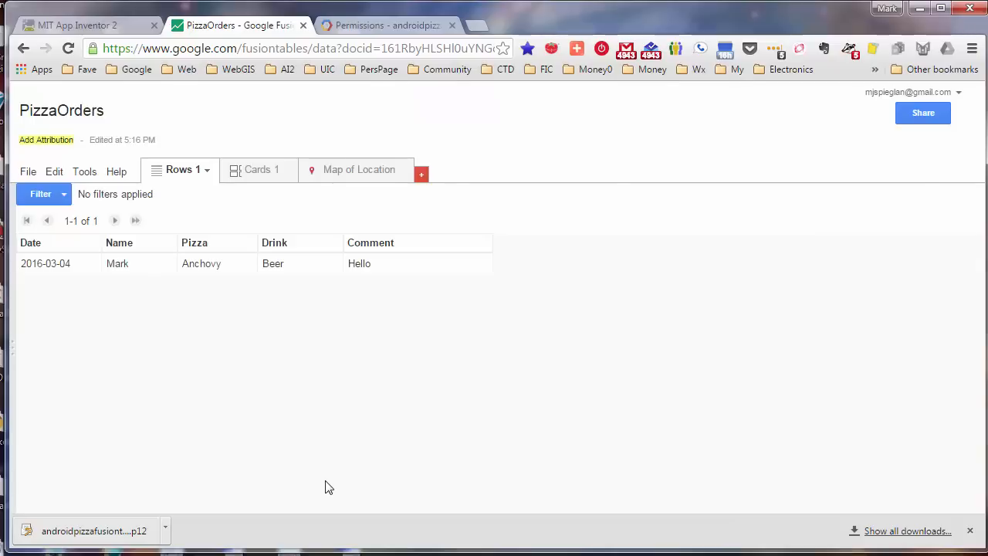
Return to MIT App Inventor, commit the SERVICE_ACCOUNT_EMAIL text and dismiss the companion connection error
left_click(93, 27)
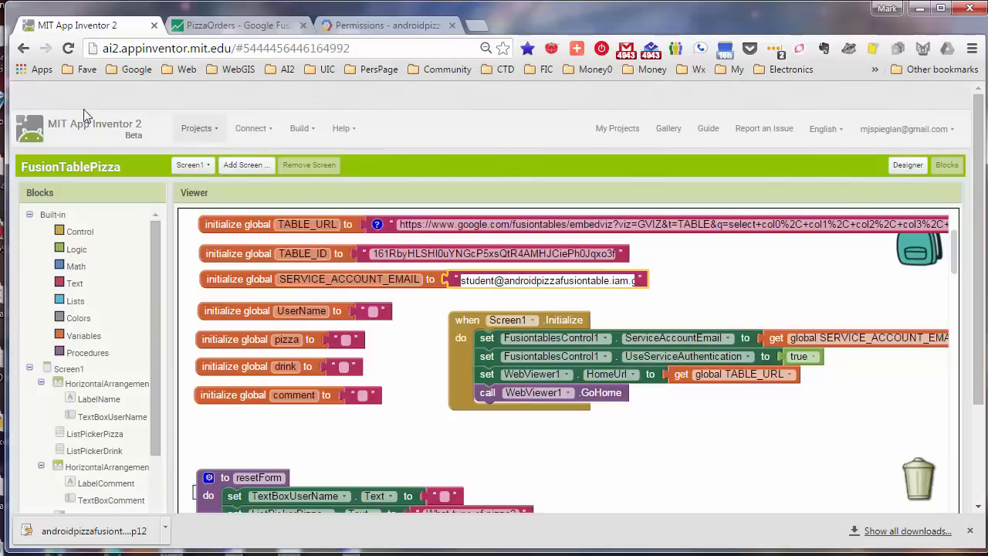
left_click(747, 282)
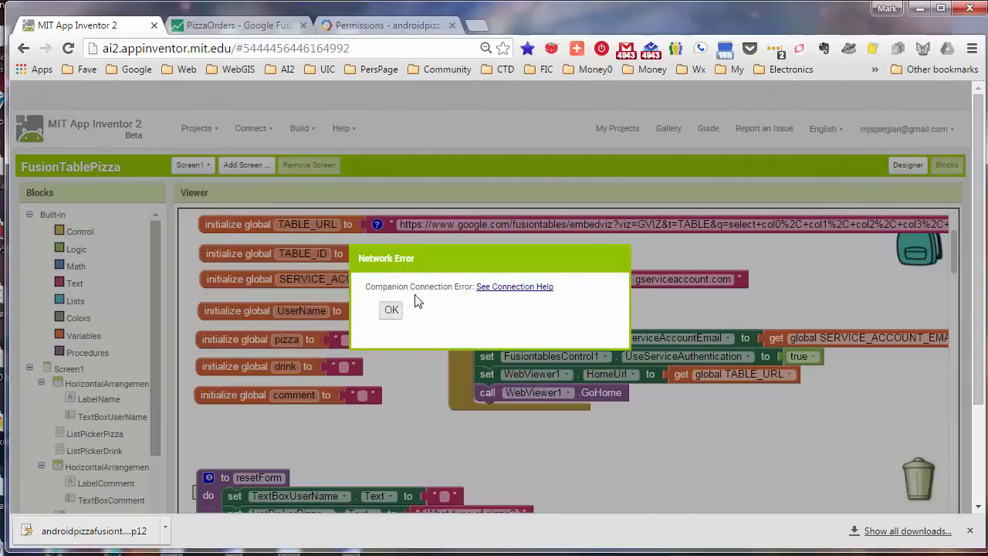
left_click(391, 309)
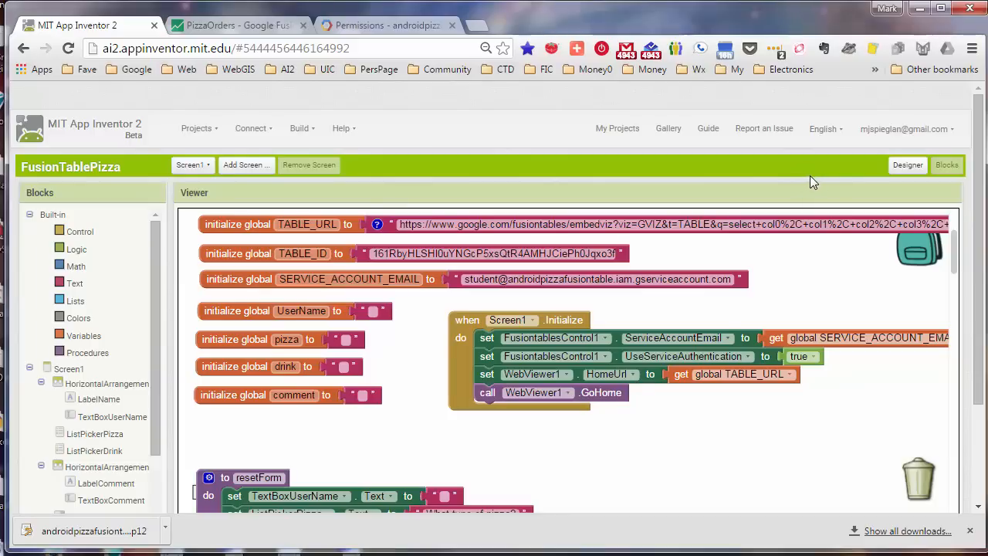
Switch to the Designer view, select the FusiontablesControl1 component and start a file upload for its KeyFile property
left_click(908, 166)
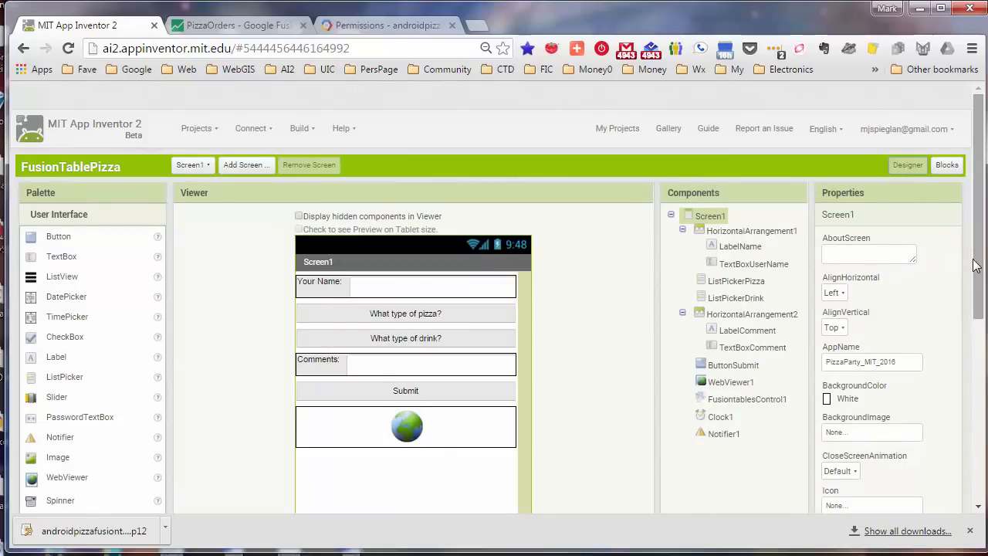
scroll(975, 265, "down", 3)
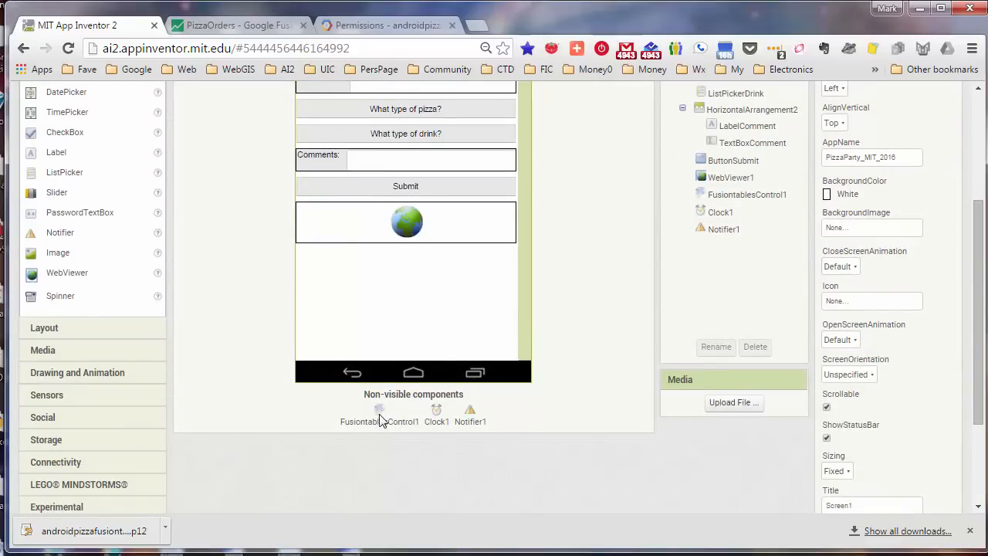
left_click(378, 416)
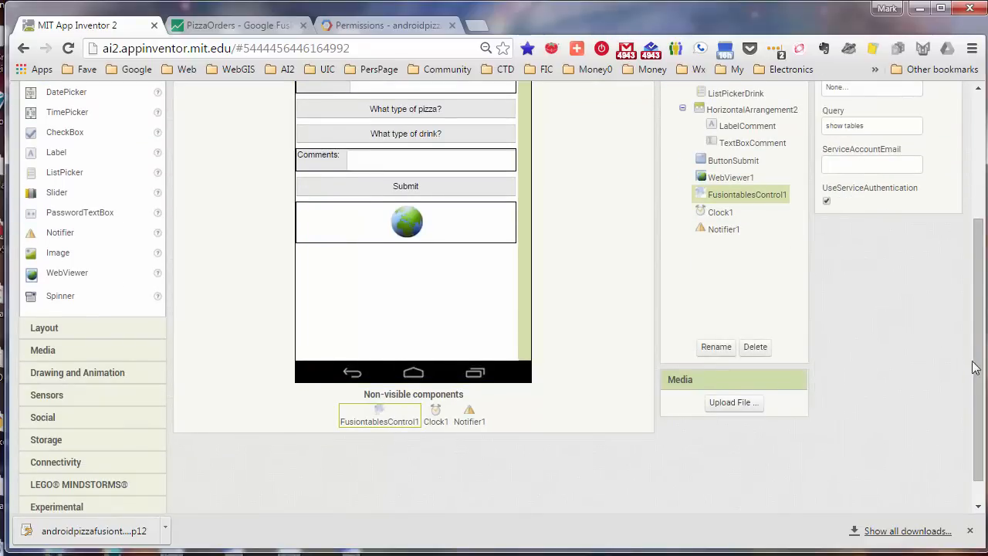
scroll(975, 368, "up", 2)
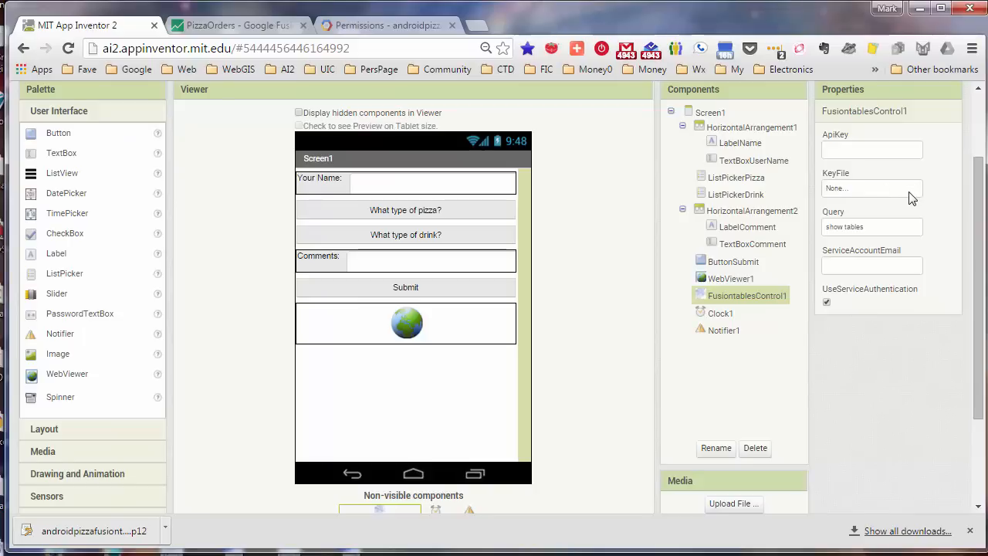
left_click(910, 198)
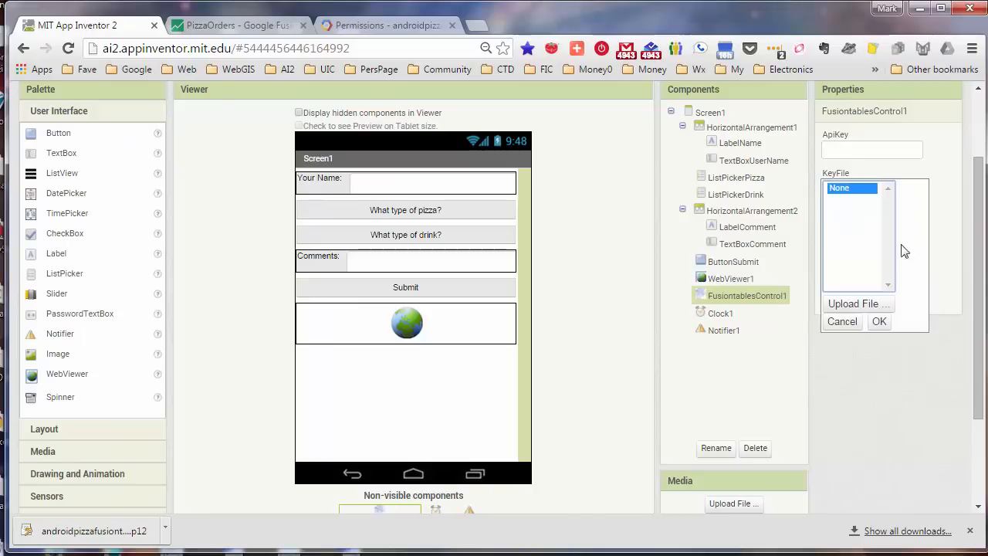
left_click(878, 307)
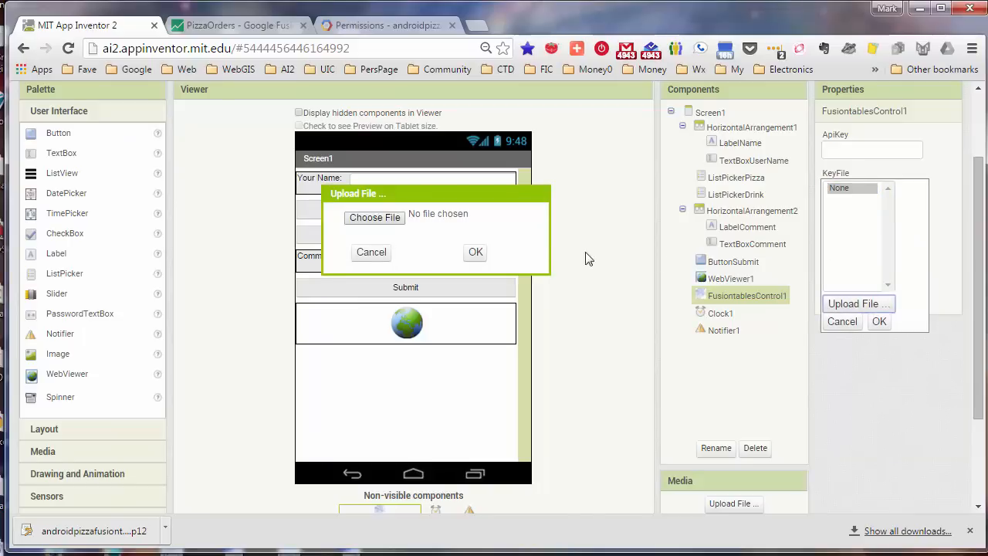
Choose the downloaded androidpizzafusiontable .p12 file from the Desktop and upload it as the component's KeyFile
left_click(374, 218)
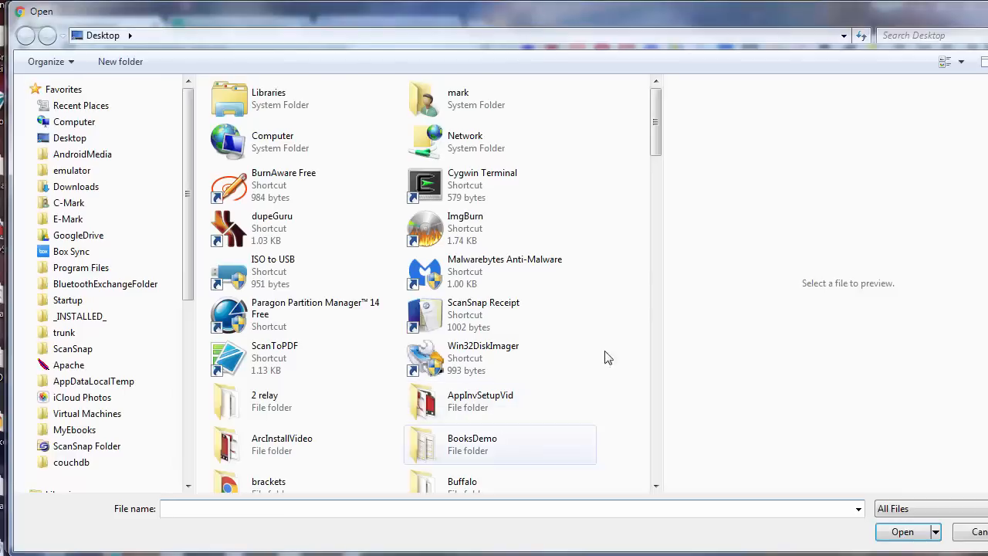
left_click_drag(655, 139, 610, 346)
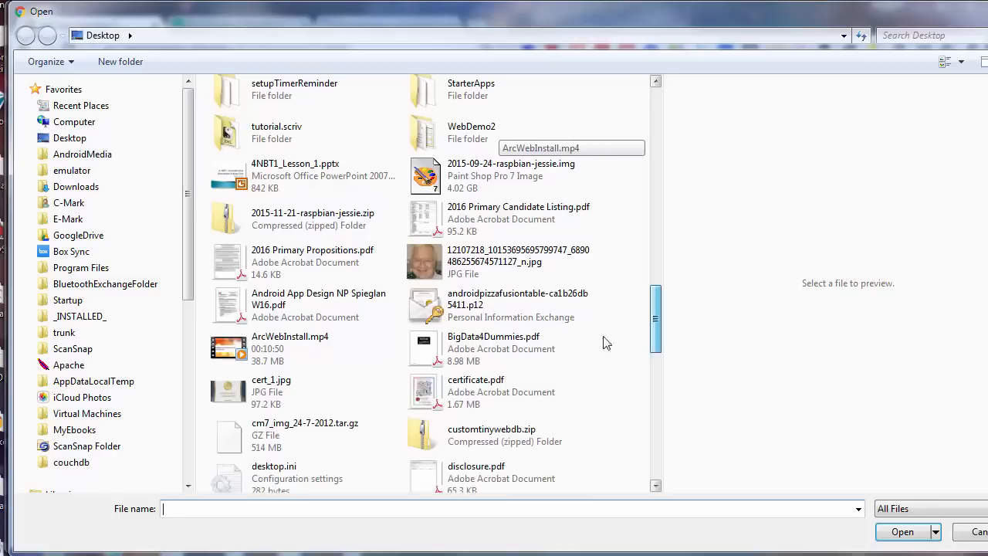
left_click(485, 316)
left_click(900, 531)
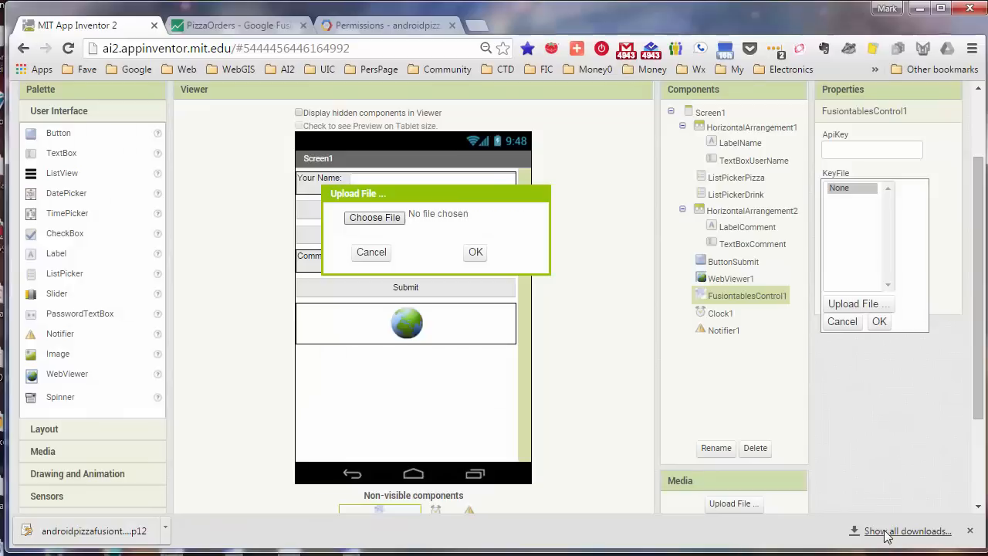
left_click(477, 252)
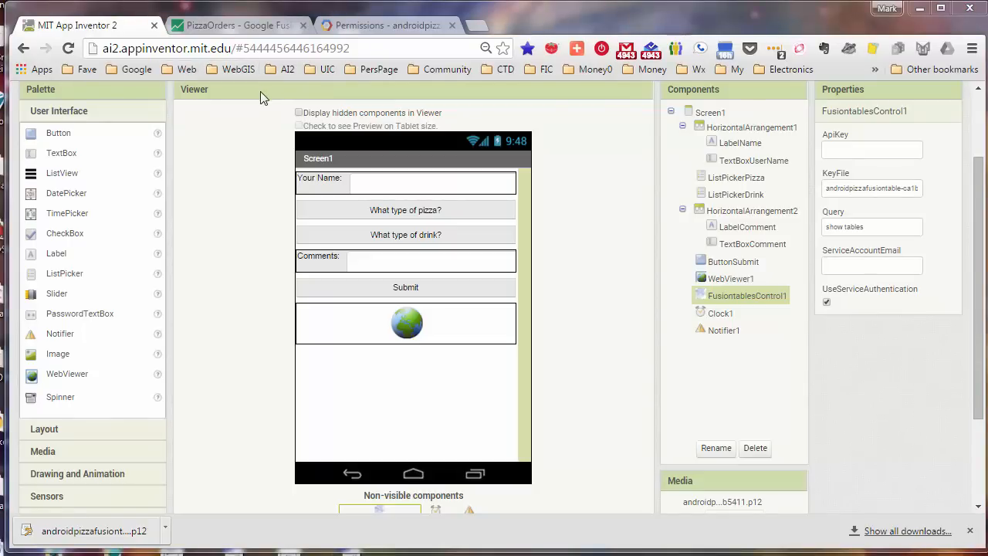
Connect the FusionTablePizza project to the emulator to run the app live
scroll(980, 327, "up", 3)
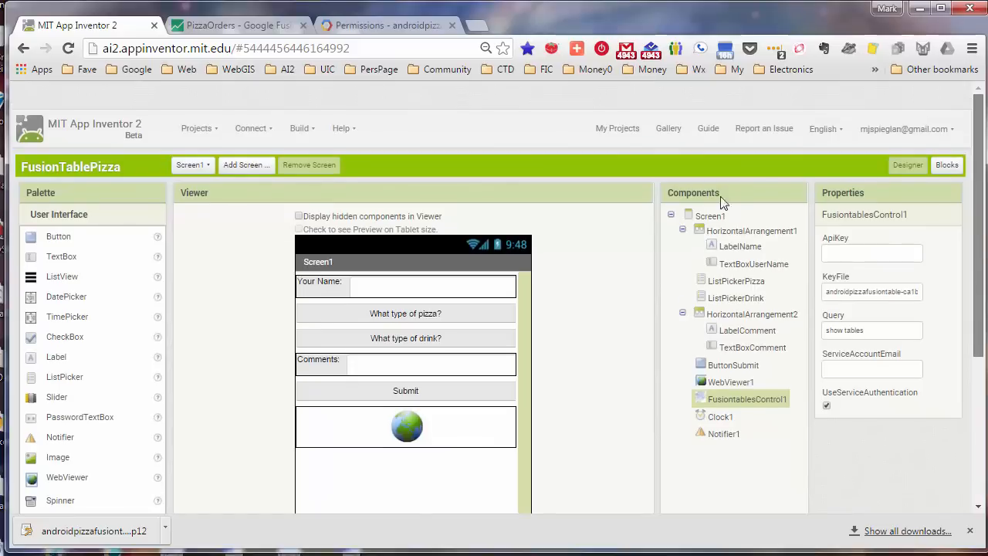
left_click(249, 128)
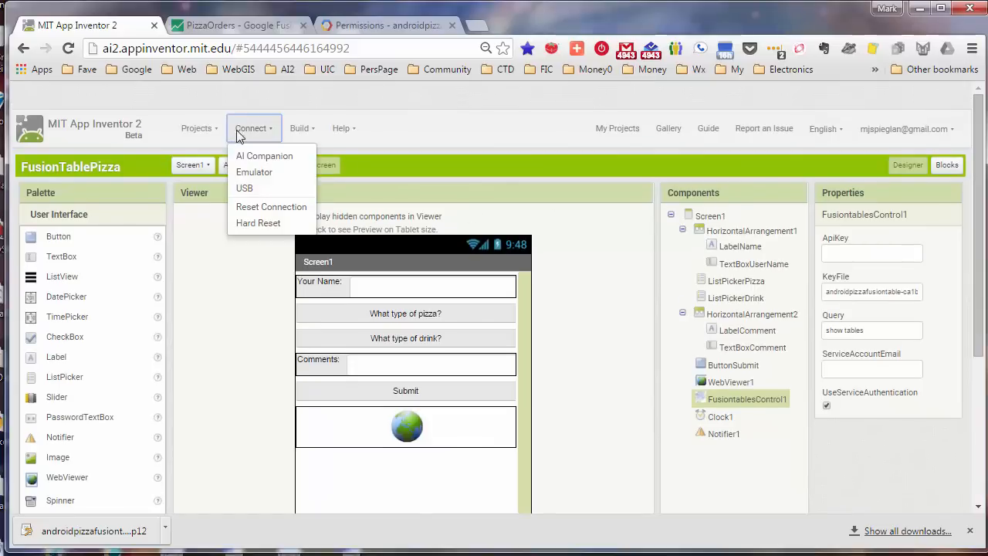
left_click(280, 173)
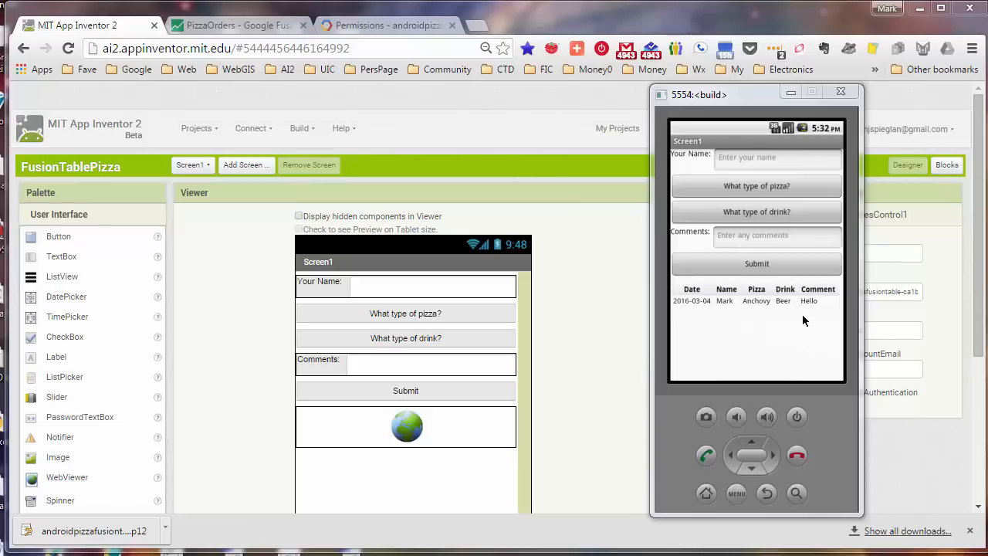
Switch to the PizzaOrders Fusion Table and bring the emulator window in front of it
left_click(228, 31)
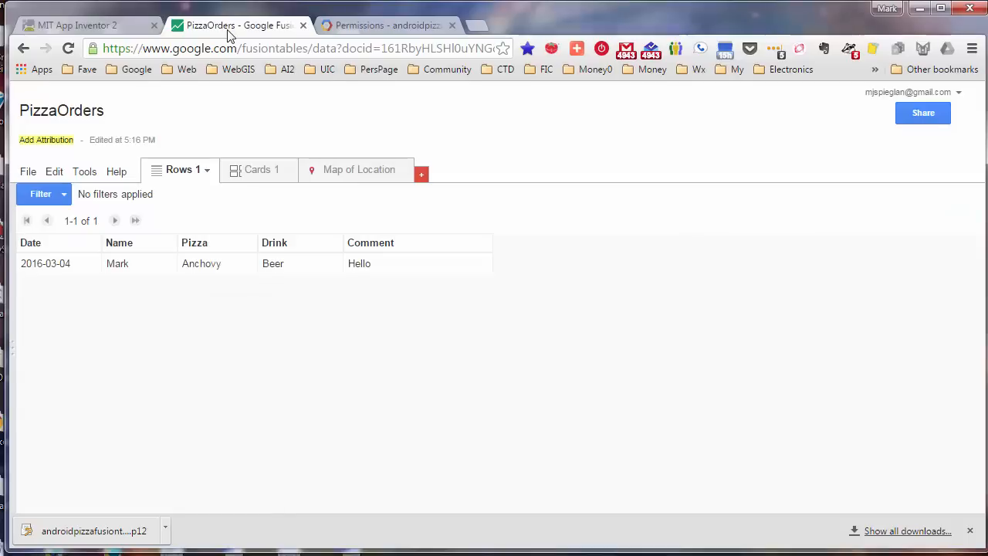
left_click(125, 22)
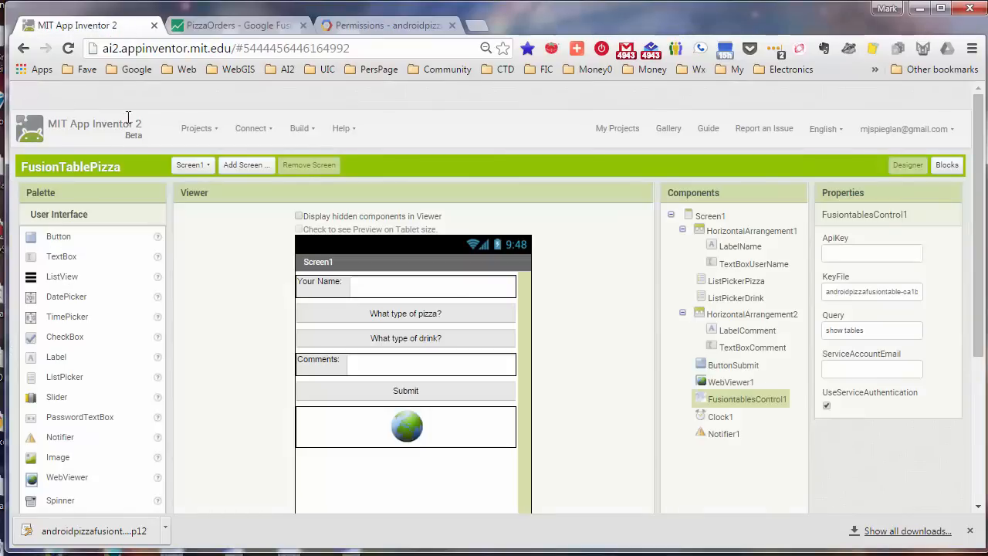
left_click(214, 26)
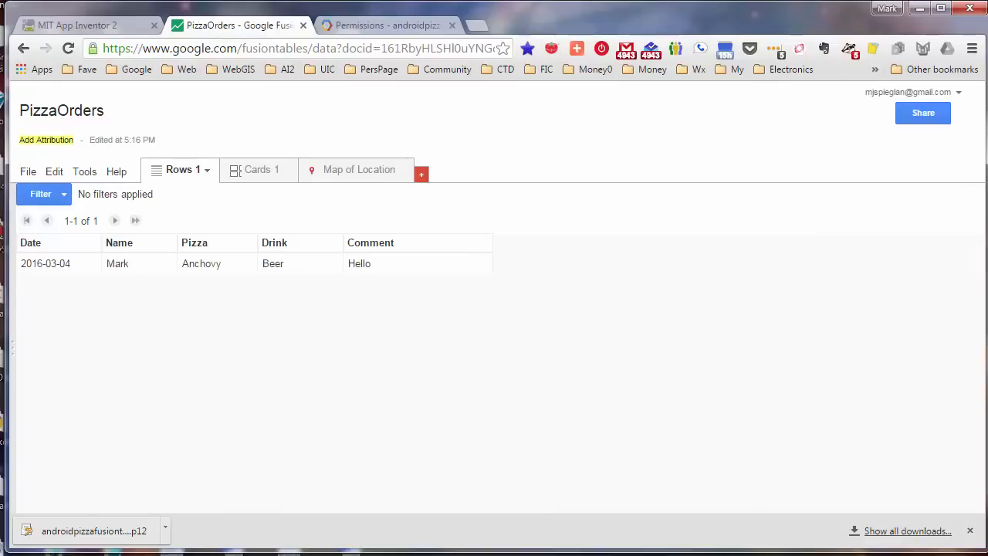
left_click(292, 554)
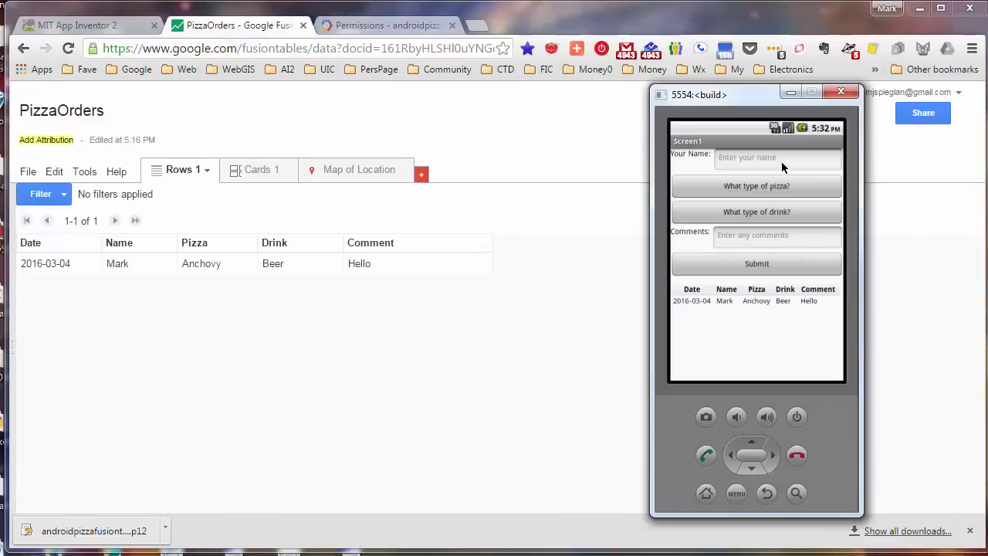
Fill in the customer's name in the emulator's order form, and choose Cheese pizza and Ginger Ale
left_click(739, 165)
type("Eric")
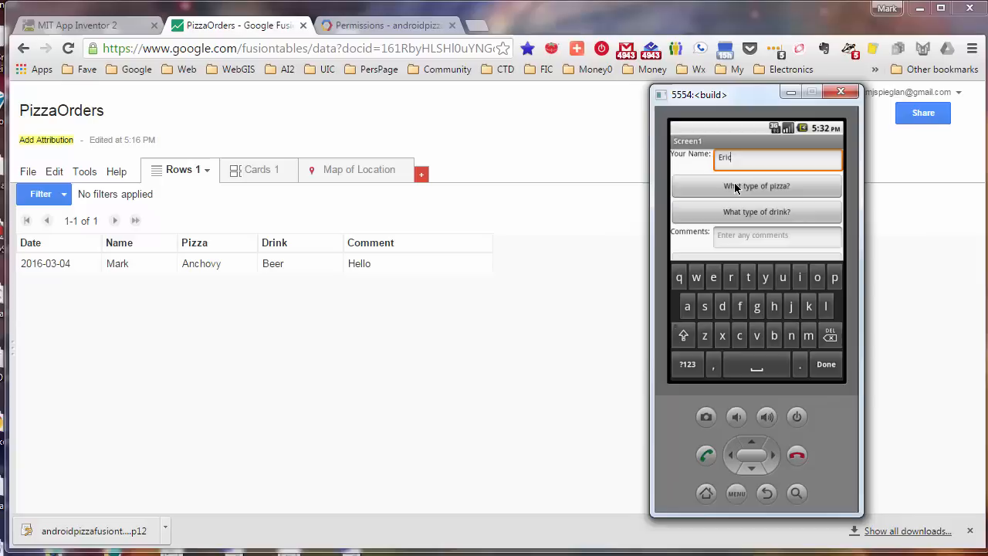
left_click(735, 188)
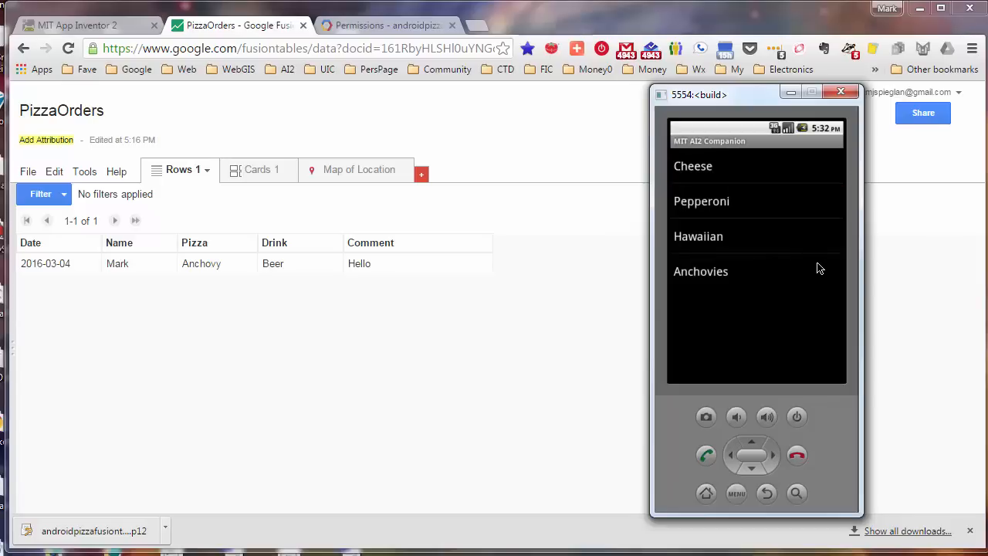
left_click(820, 268)
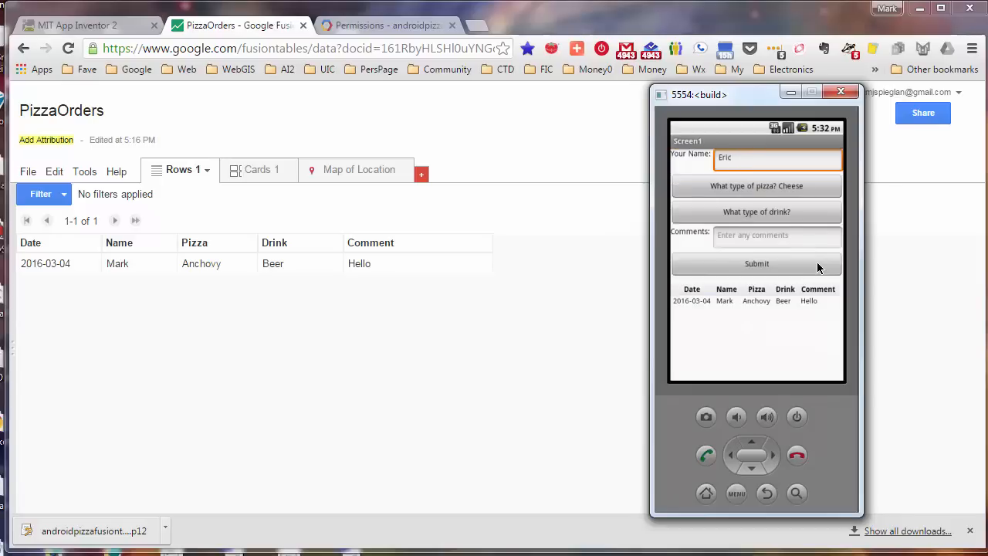
left_click(778, 213)
left_click(715, 275)
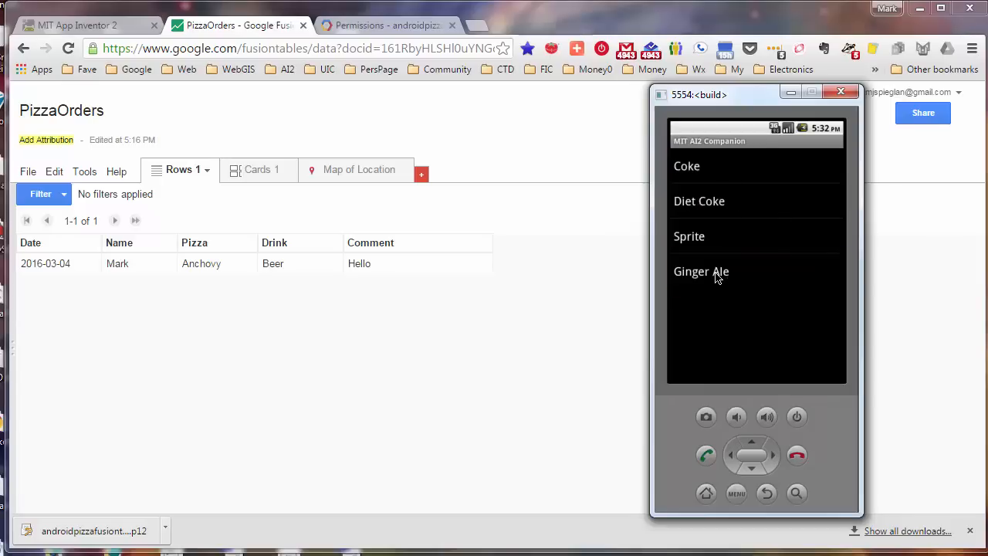
Enter the comment "hello, world", submit the order and dismiss the confirmation
left_click(756, 238)
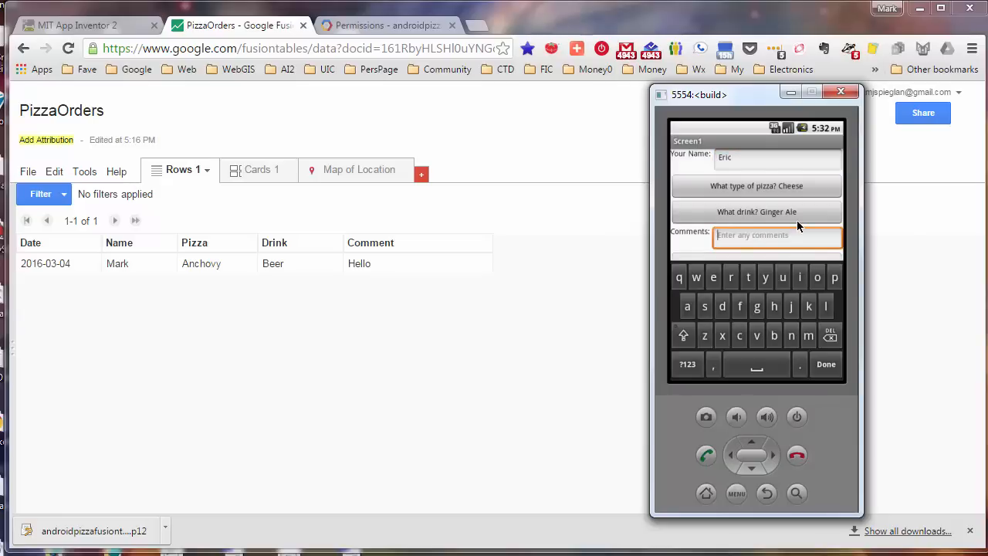
type("hello, world")
left_click(829, 372)
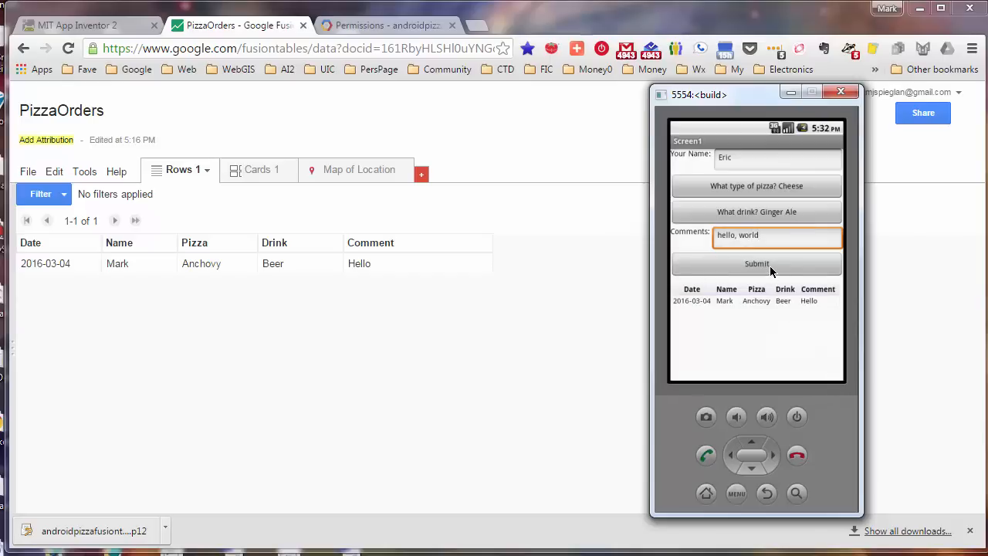
left_click(770, 266)
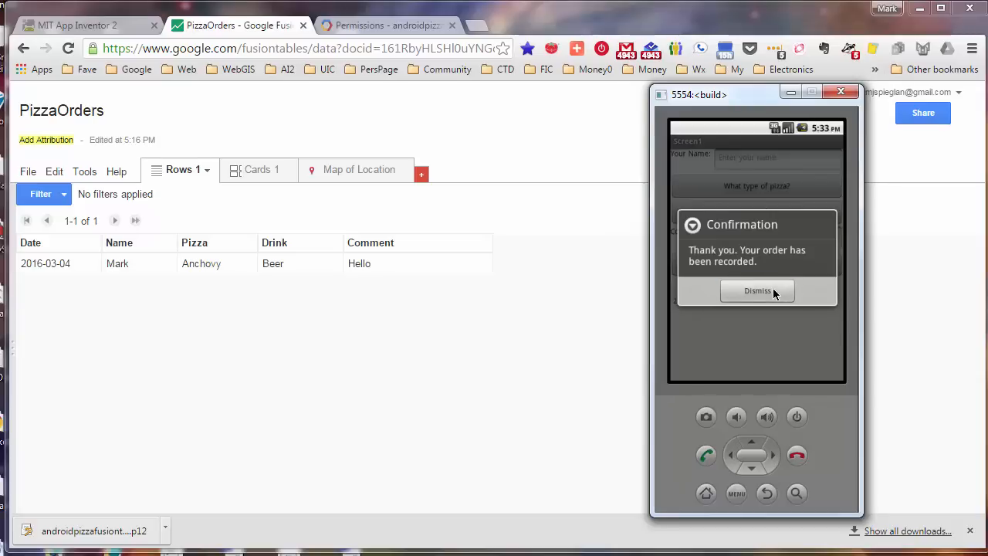
left_click(773, 291)
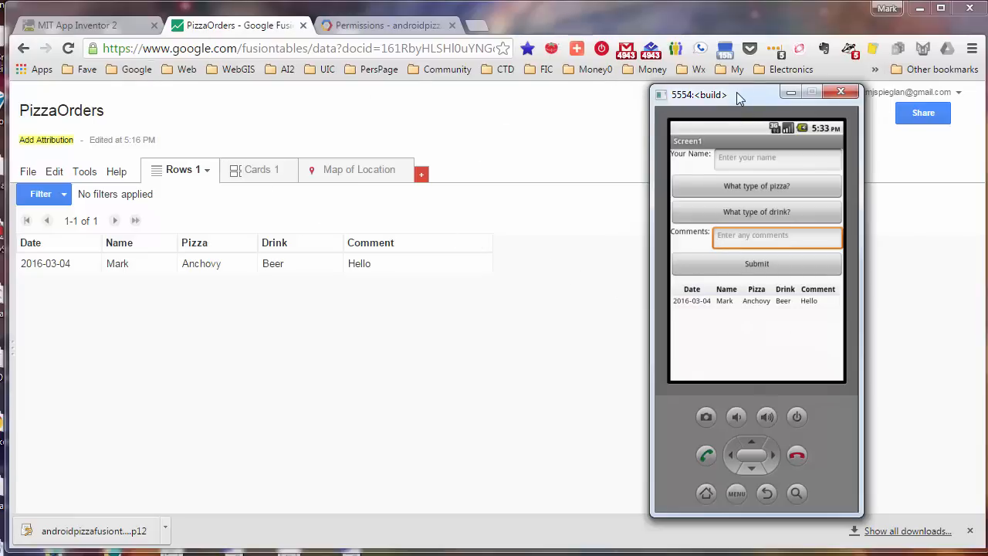
Reload the PizzaOrders table to check for the submitted order, moving the emulator aside and back to compare its order list
left_click_drag(736, 92, 961, 85)
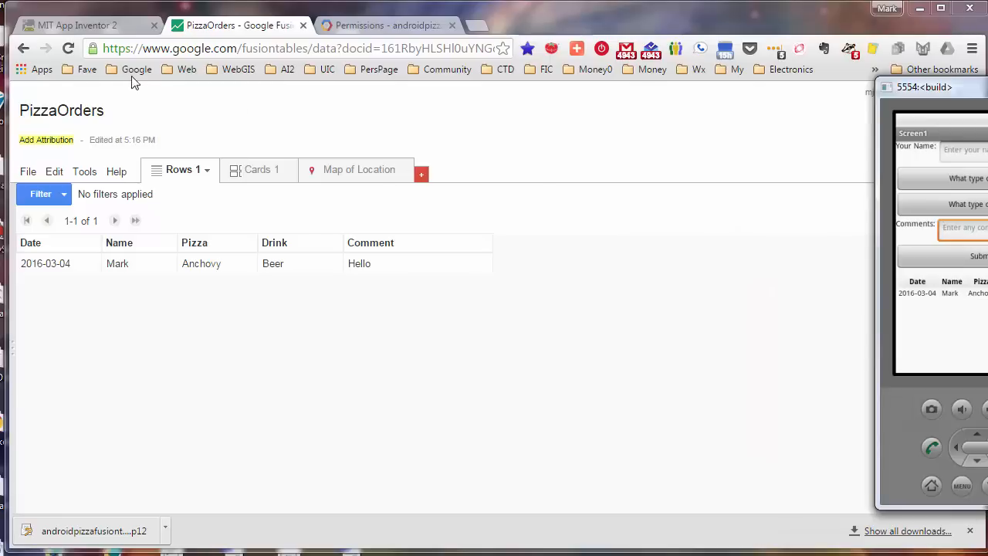
left_click(68, 48)
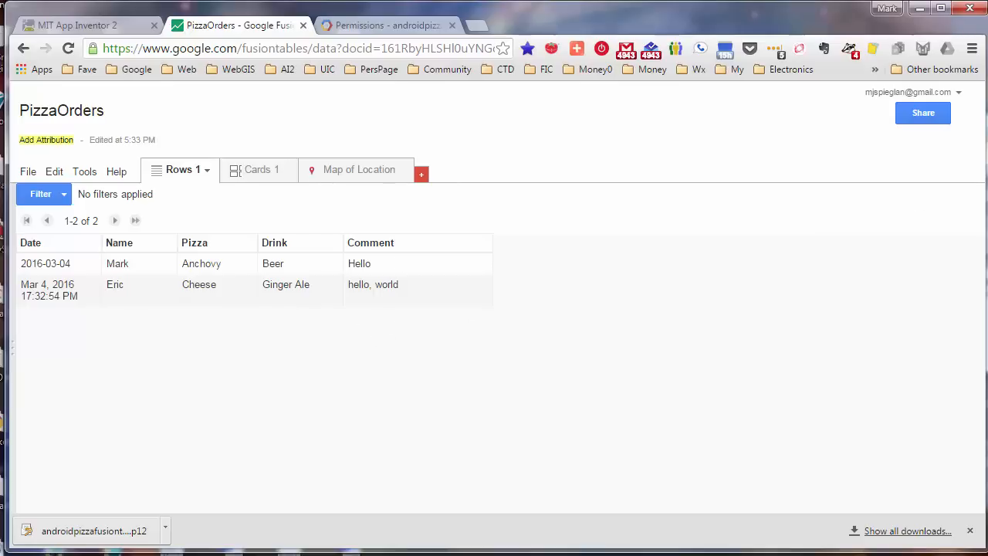
left_click_drag(987, 86, 740, 96)
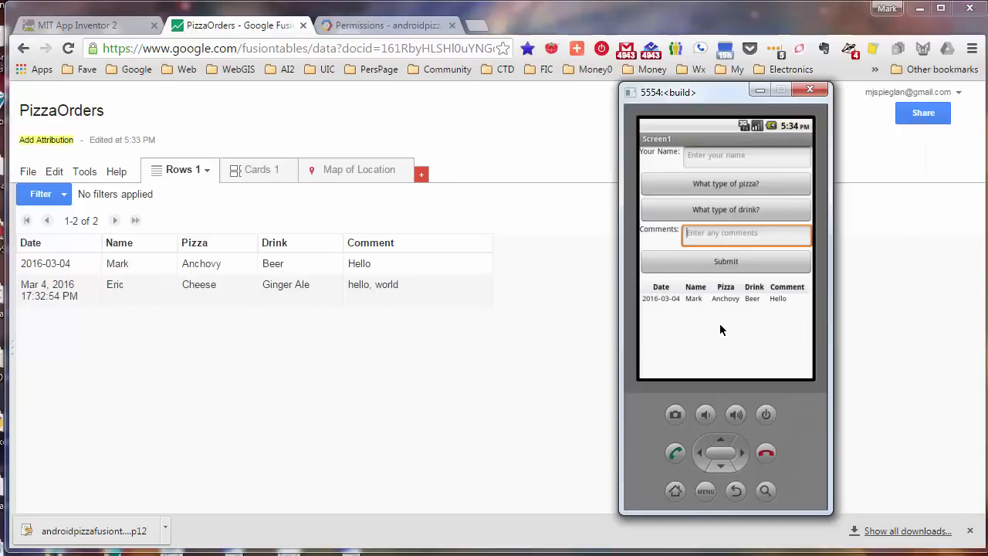